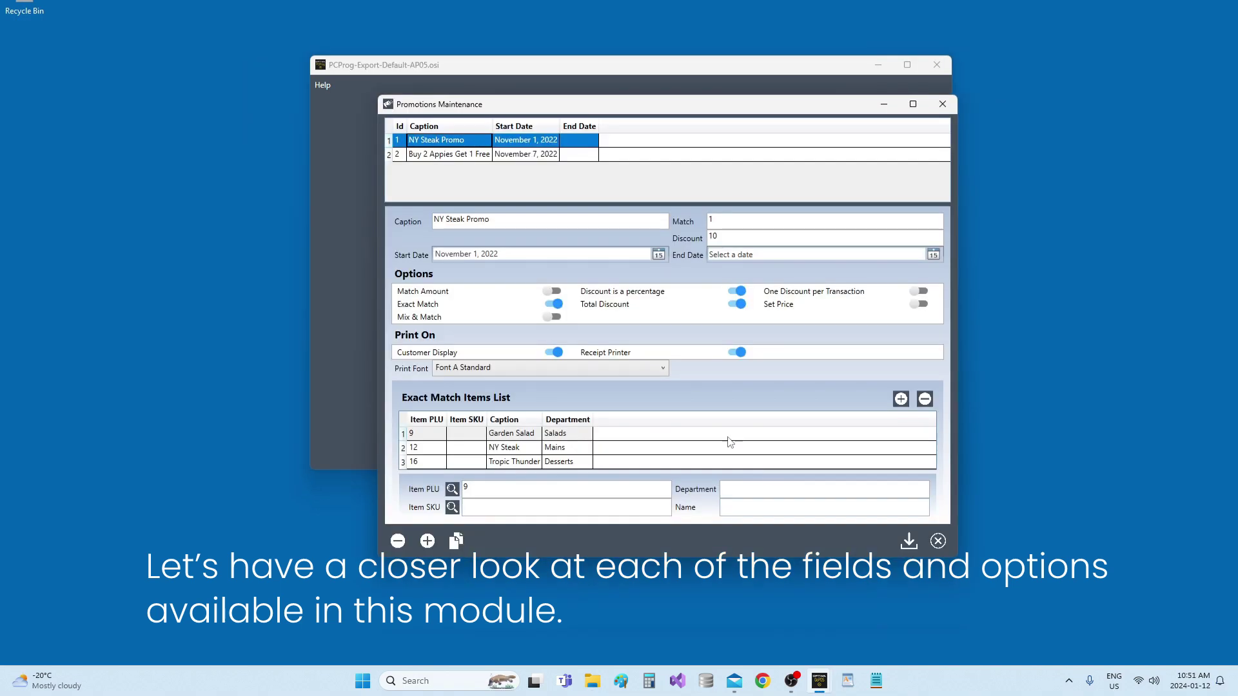
# Step: Examine the NY Steak Promo's caption, match, discount, start date and end date fields with the related amount and percentage options
pyautogui.click(508, 219)
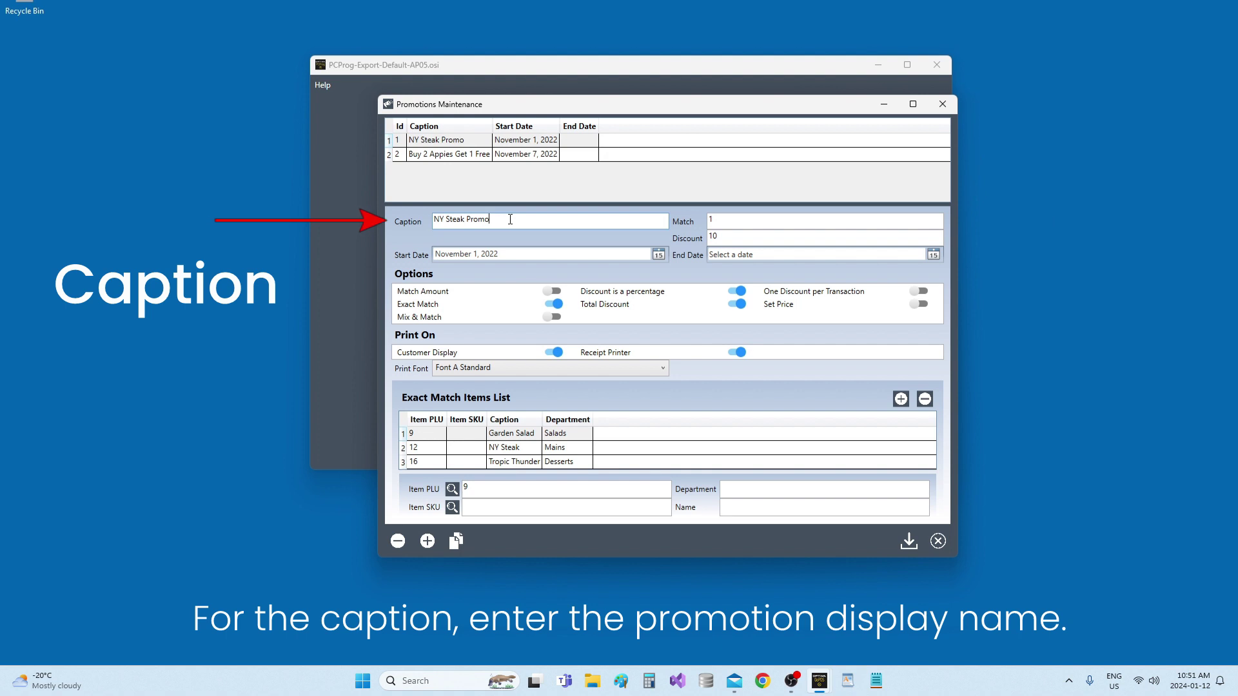
pyautogui.click(734, 223)
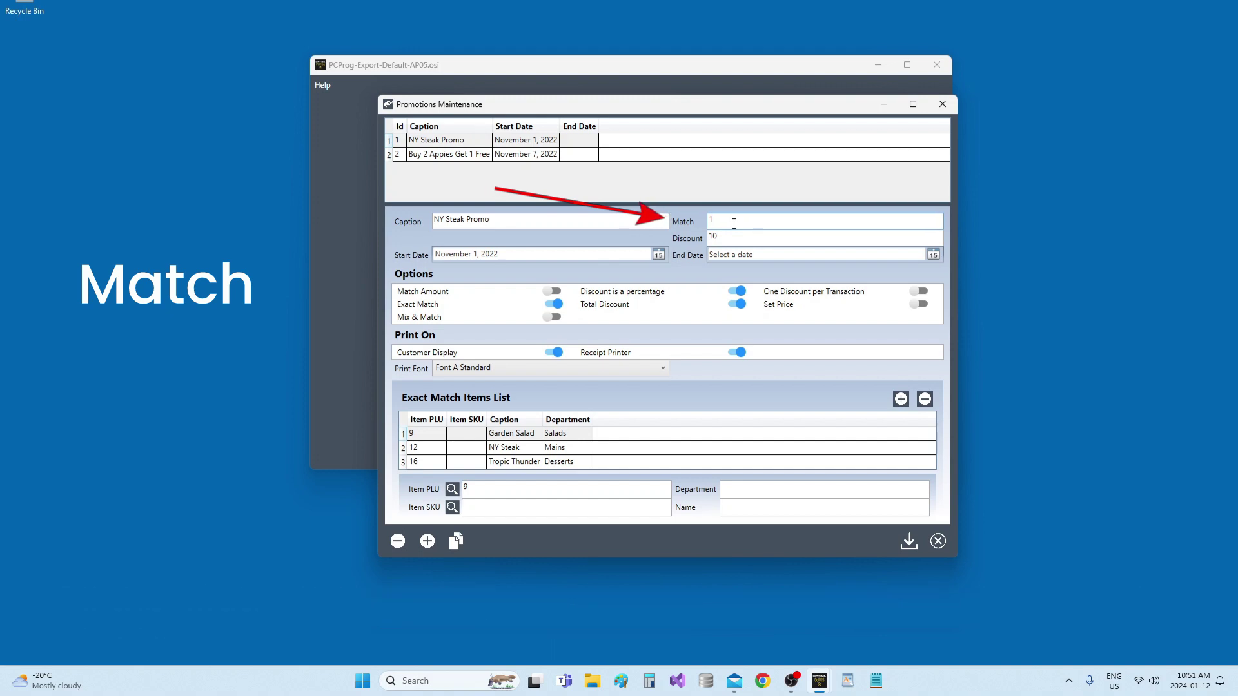
pyautogui.click(441, 295)
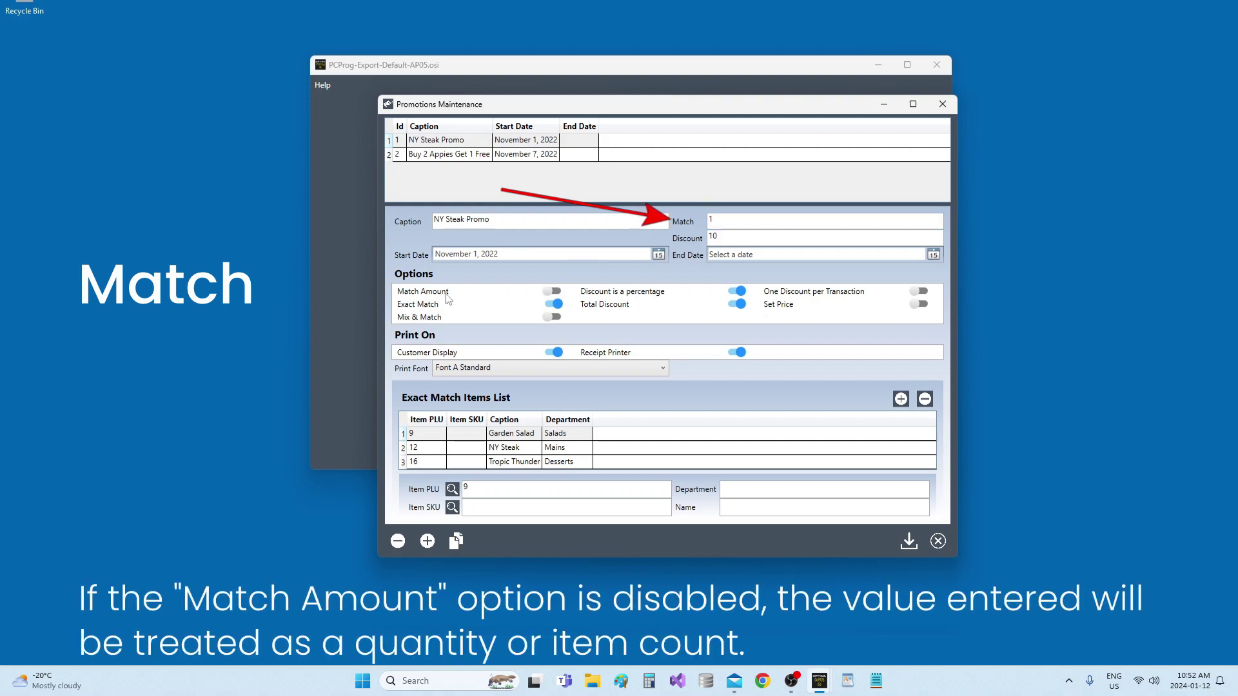
pyautogui.click(729, 224)
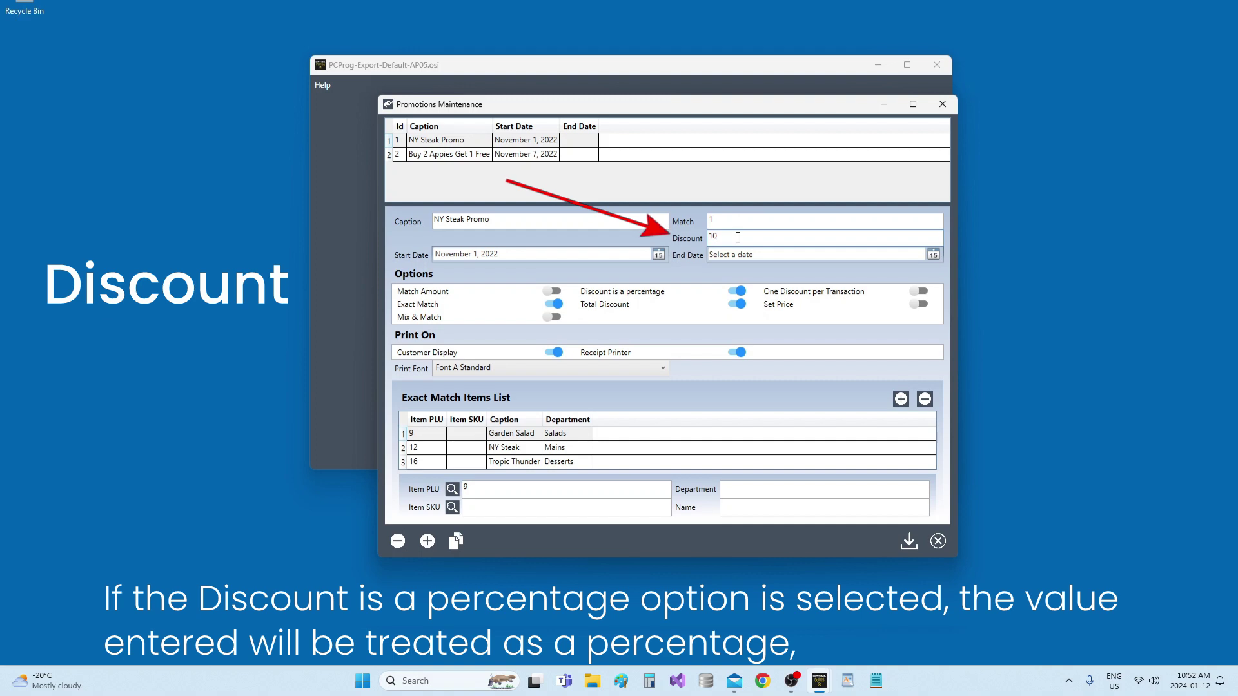
pyautogui.click(736, 291)
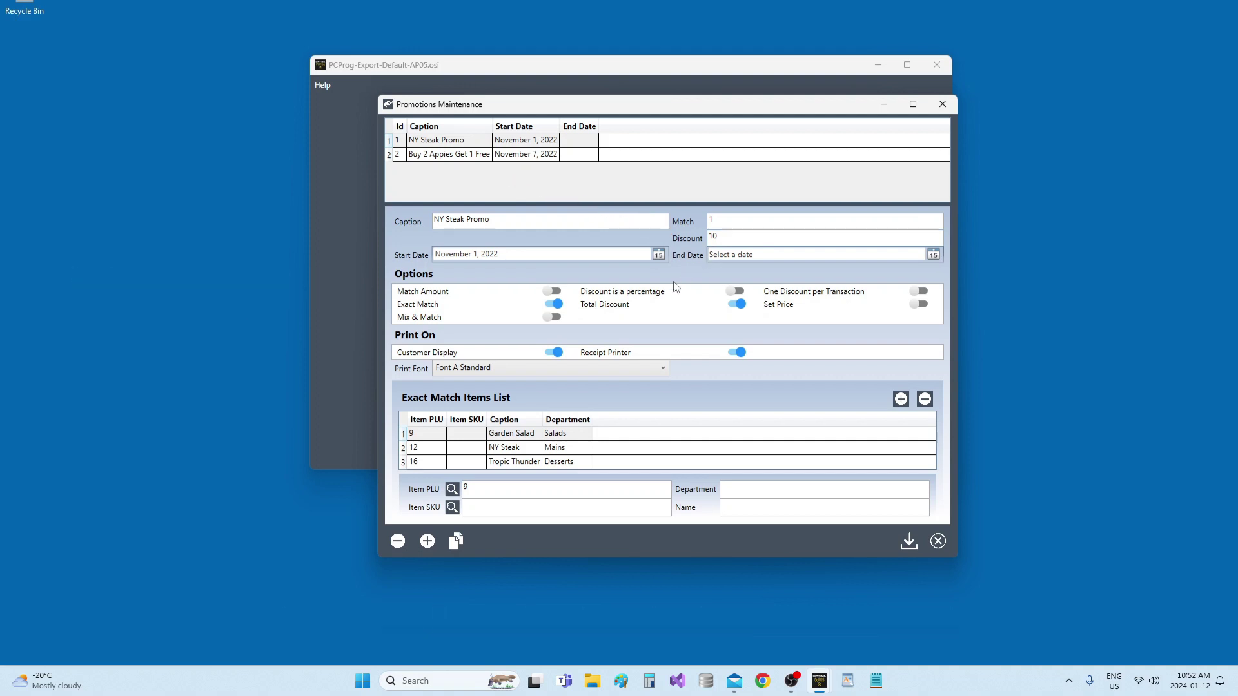
pyautogui.click(737, 291)
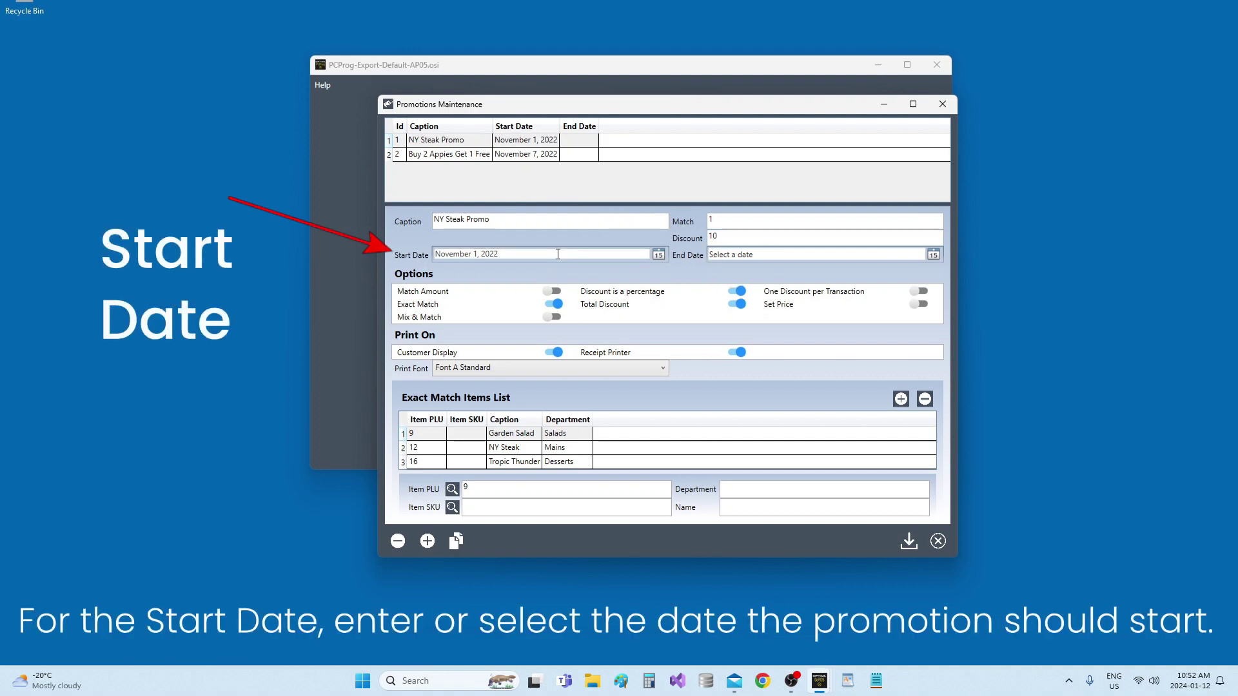
pyautogui.click(658, 255)
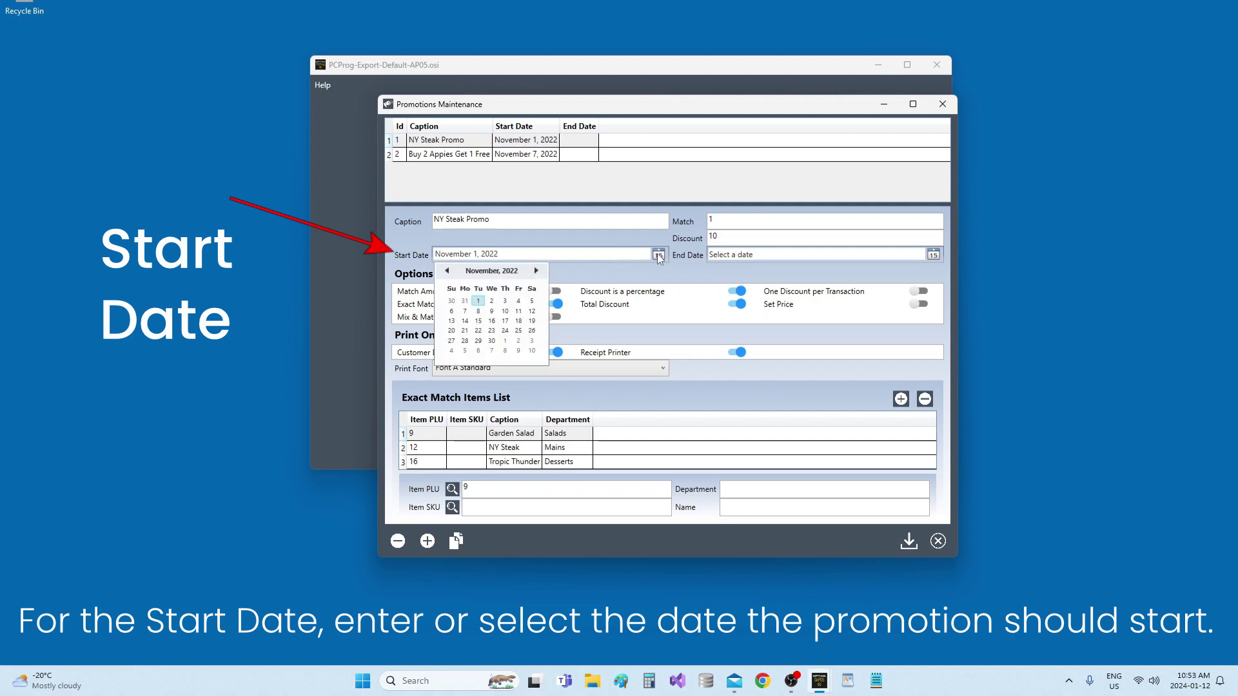
pyautogui.click(798, 254)
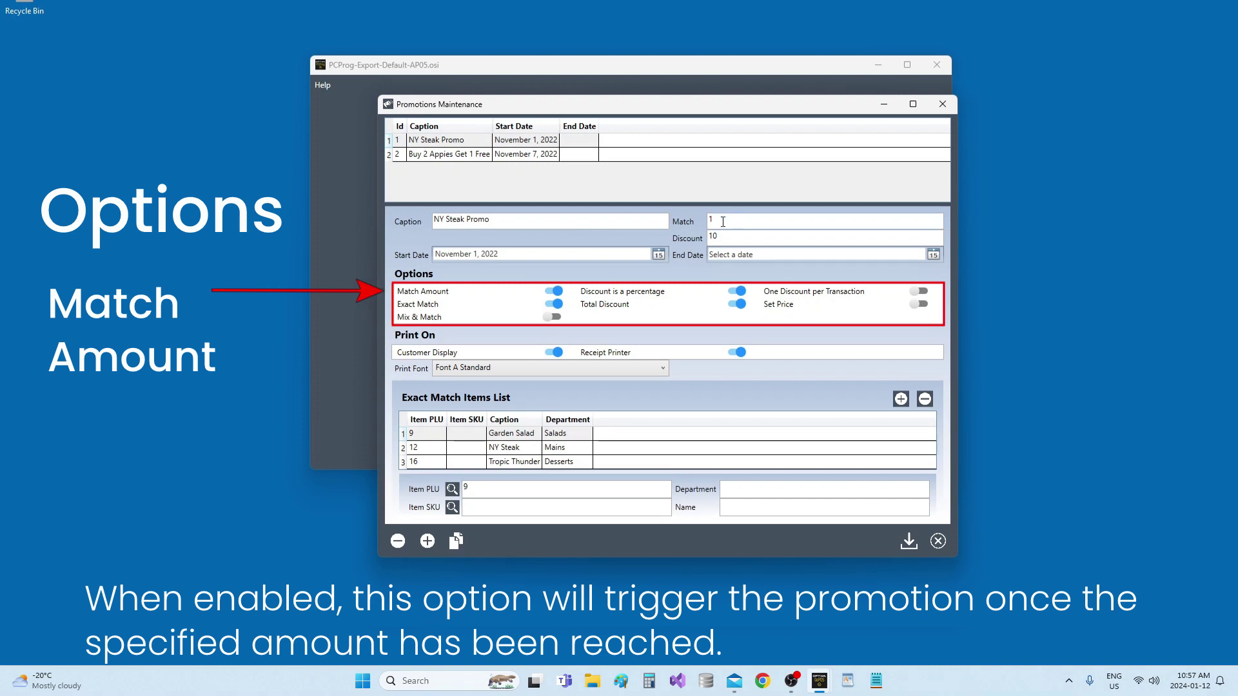
# Step: Turn off Match Amount and Total Discount for the NY Steak Promo, keeping Discount is a percentage enabled
pyautogui.click(444, 297)
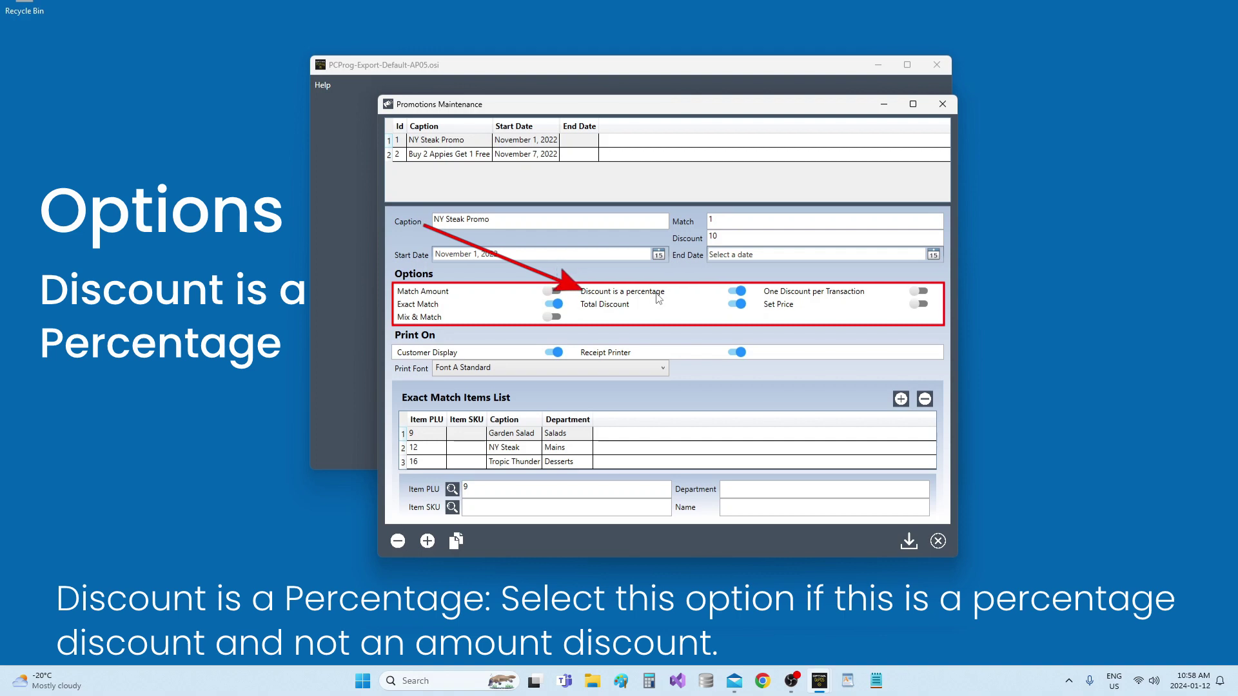
pyautogui.click(737, 291)
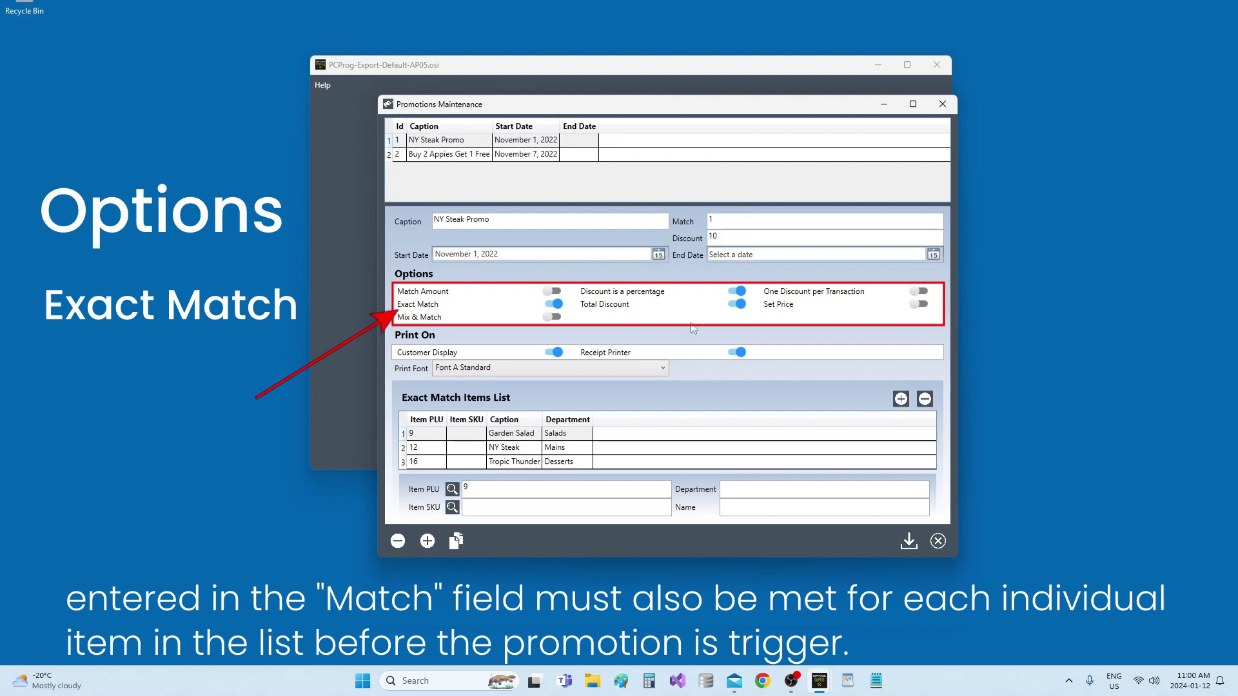
pyautogui.click(617, 309)
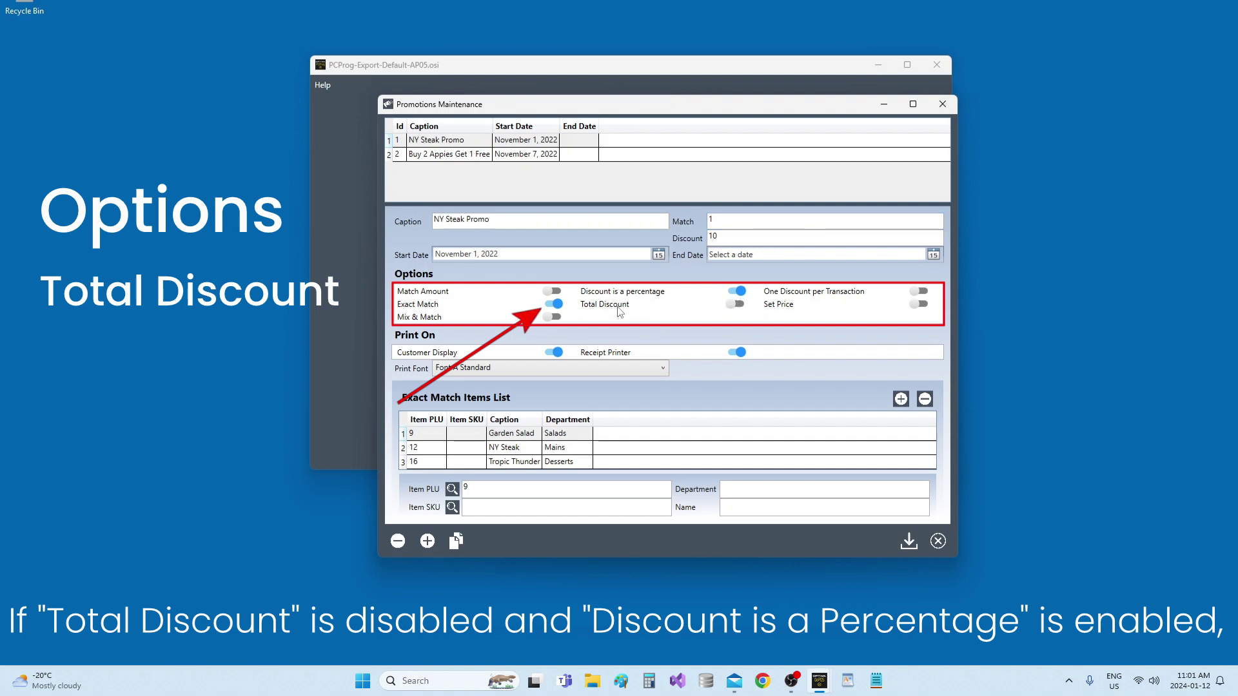
# Step: Try a Match value of 10 for the NY Steak Promo and switch Total Discount on and off again
pyautogui.click(763, 217)
pyautogui.write('0')
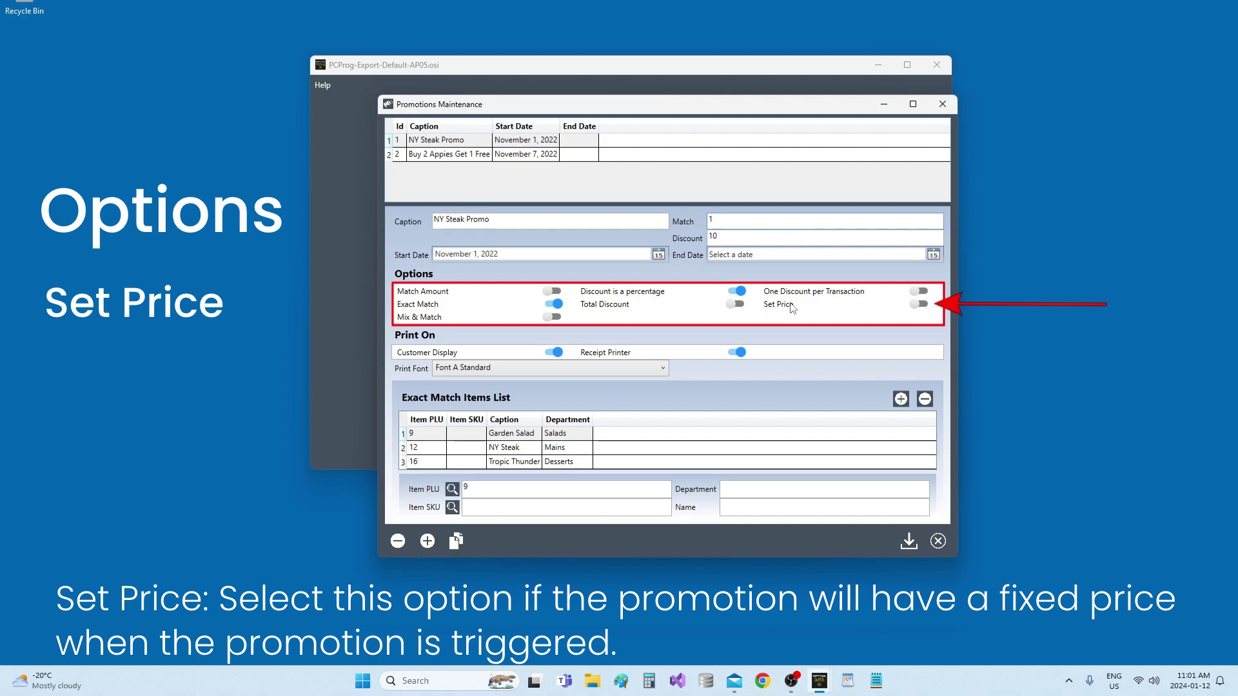
pyautogui.click(620, 306)
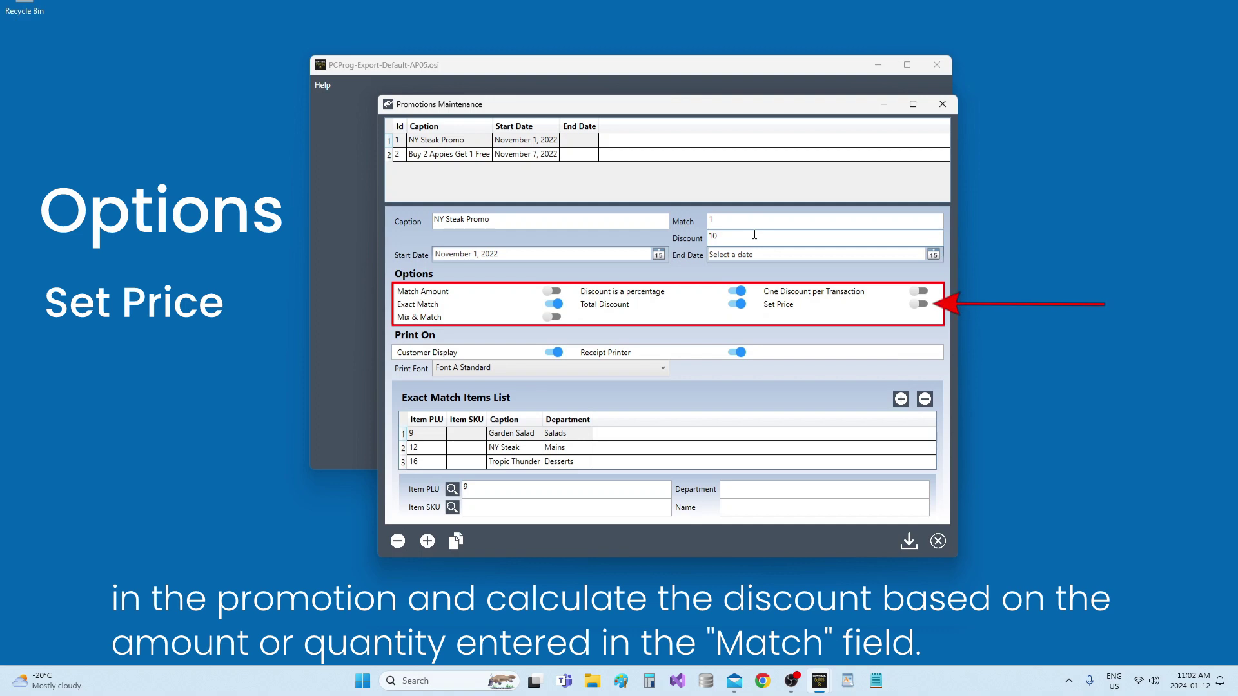
pyautogui.click(625, 312)
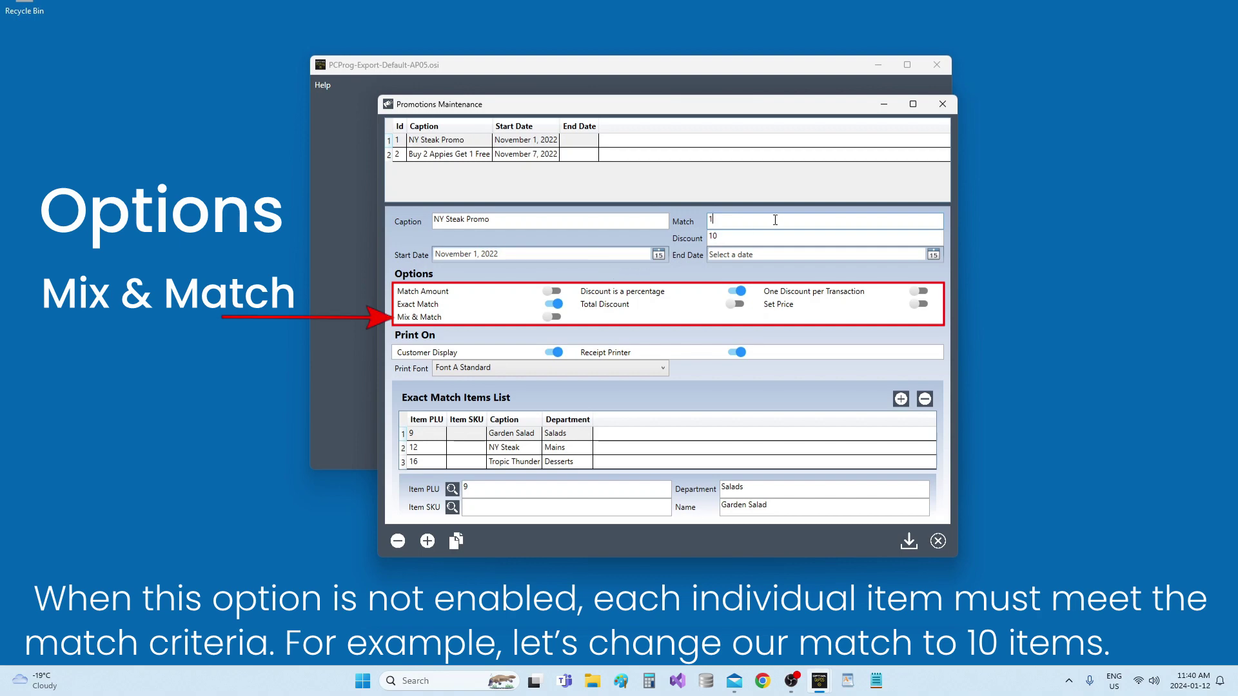
# Step: Try the NY Steak Promo with a Match value of 10 and Mix & Match enabled
pyautogui.write('0')
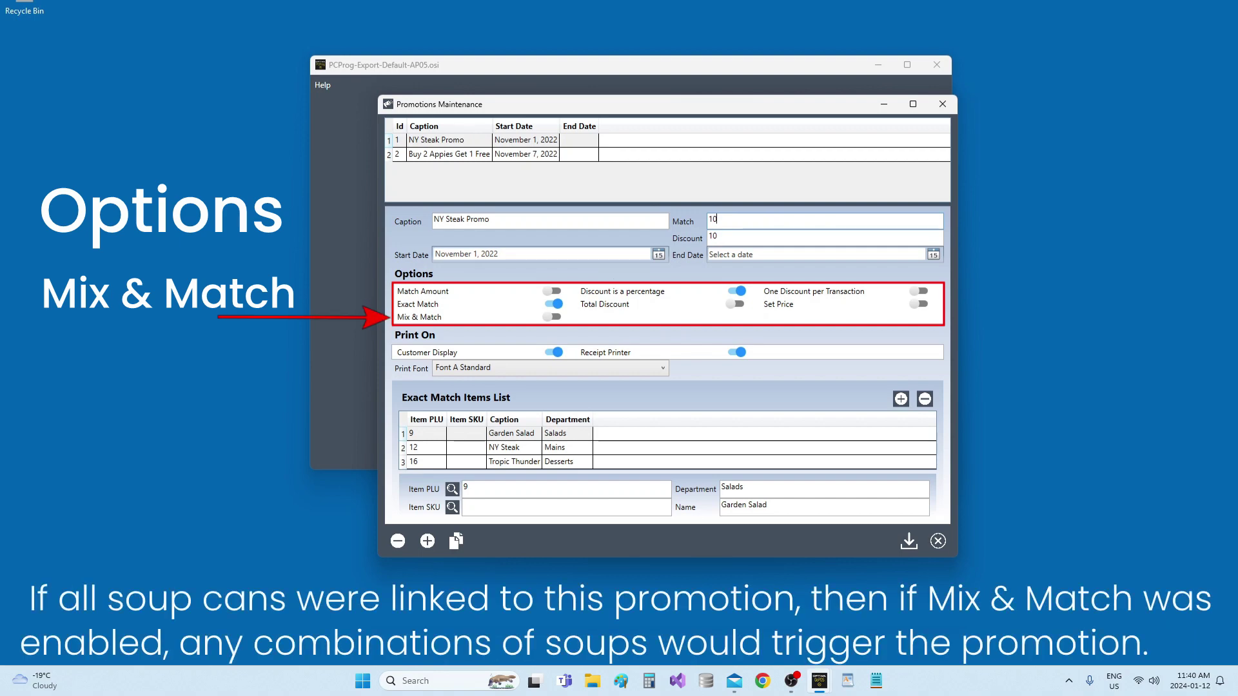
pyautogui.click(429, 317)
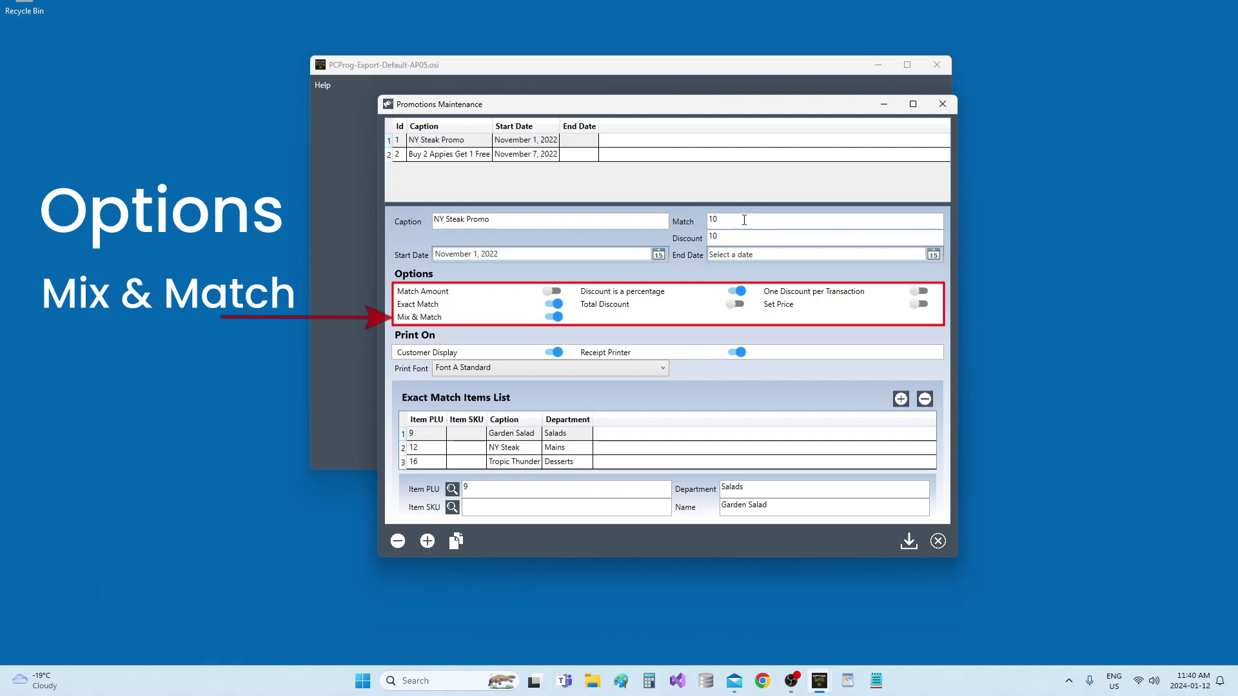
pyautogui.click(439, 319)
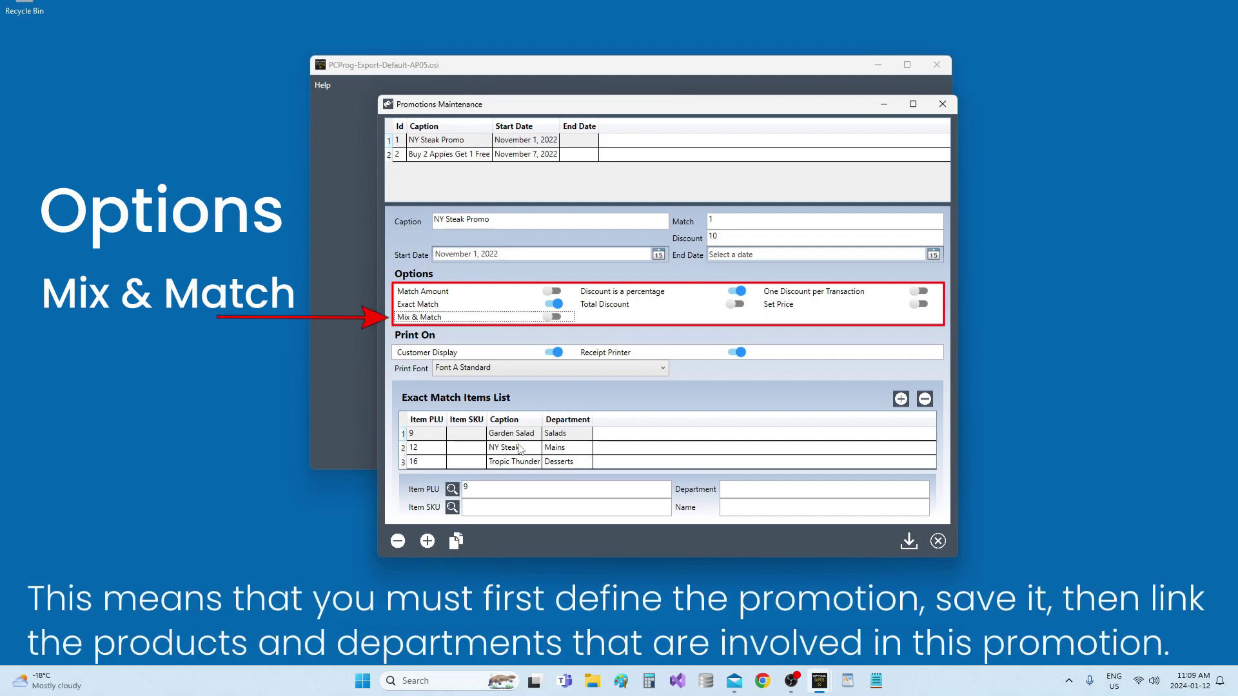
# Step: Save the NY Steak Promo and close the promotions maintenance window
pyautogui.click(910, 542)
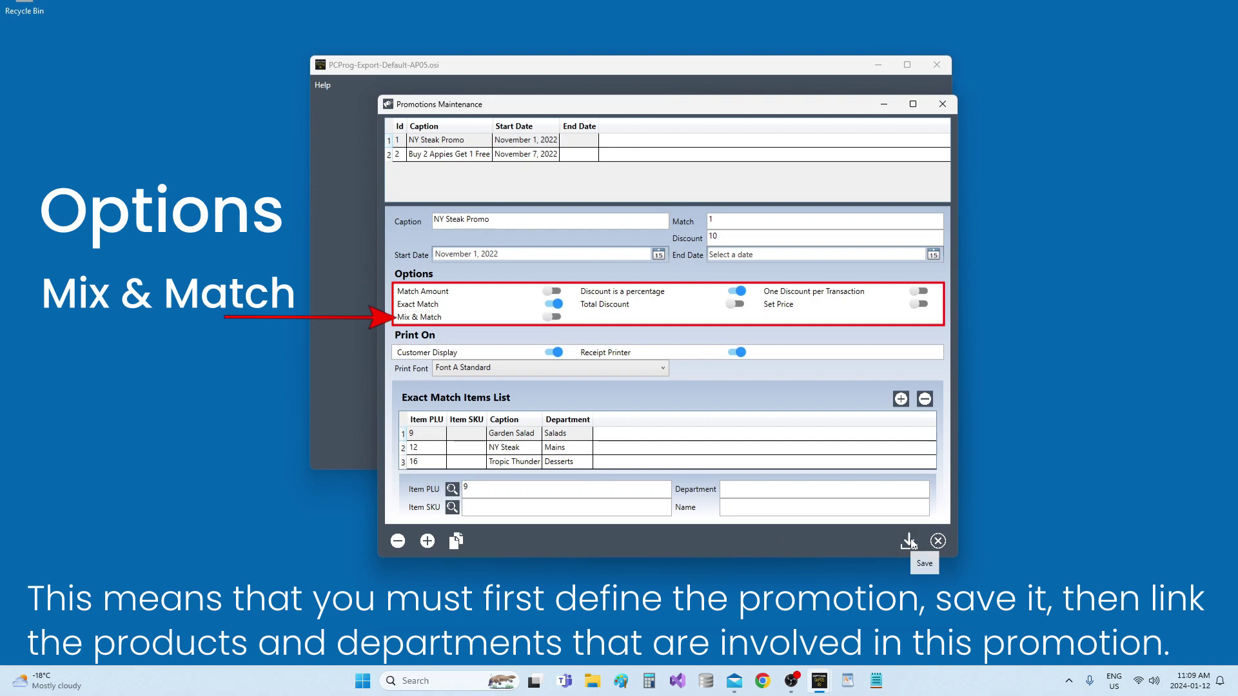
pyautogui.click(941, 110)
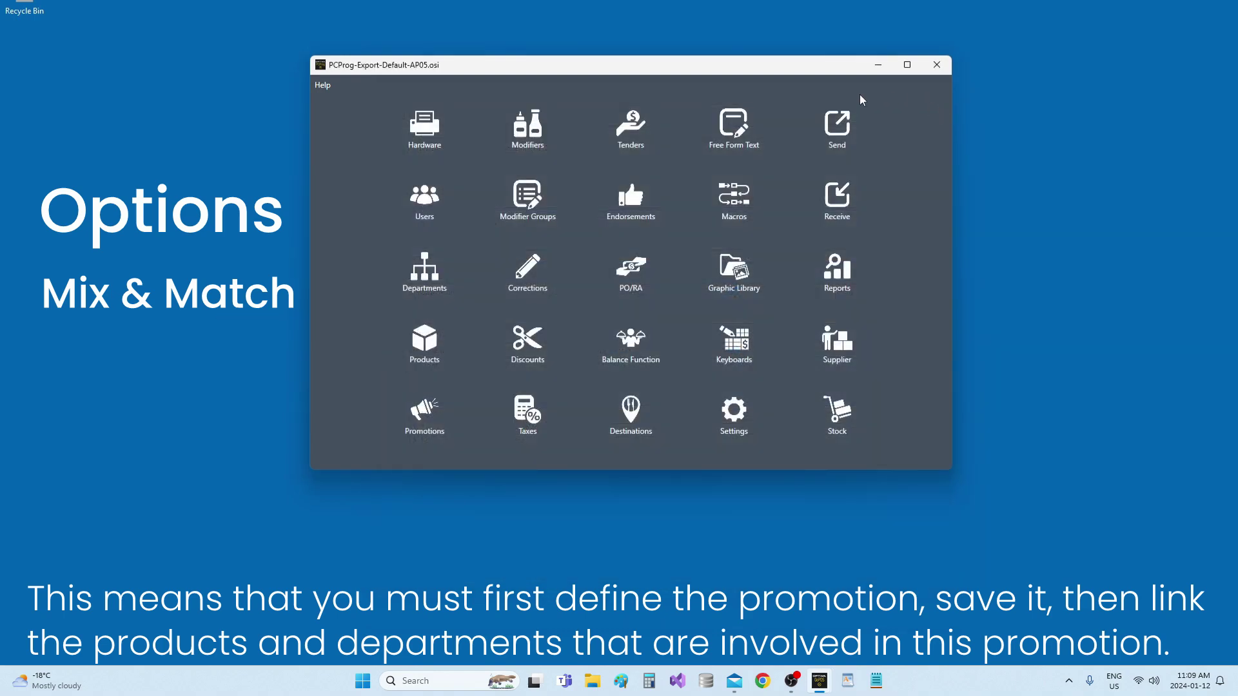
# Step: Open department maintenance and assign the NY Steak Promo promotion to the Salads department
pyautogui.click(437, 279)
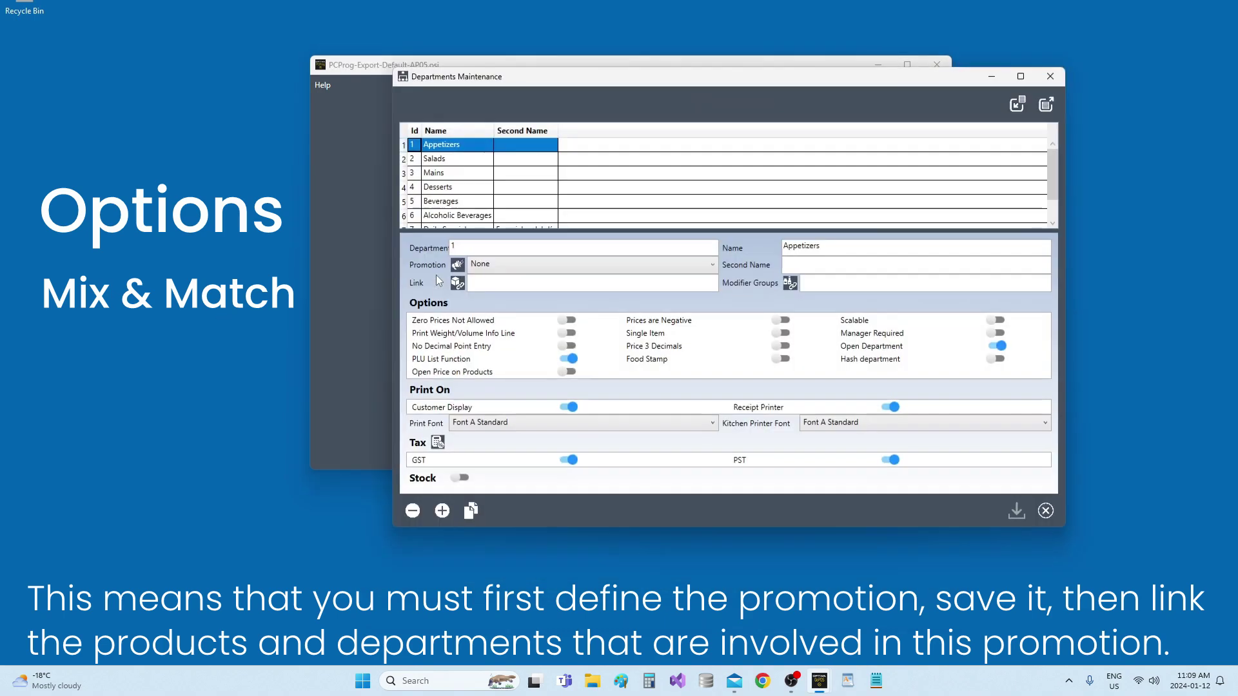
pyautogui.click(458, 160)
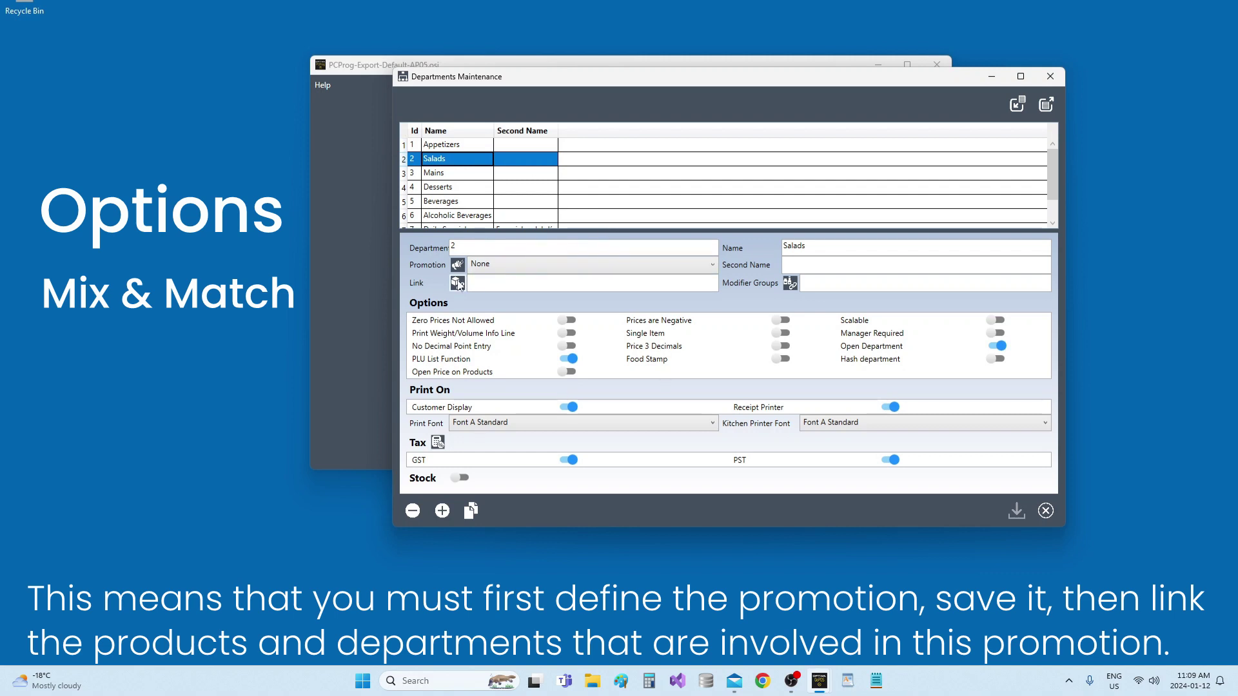
pyautogui.click(503, 270)
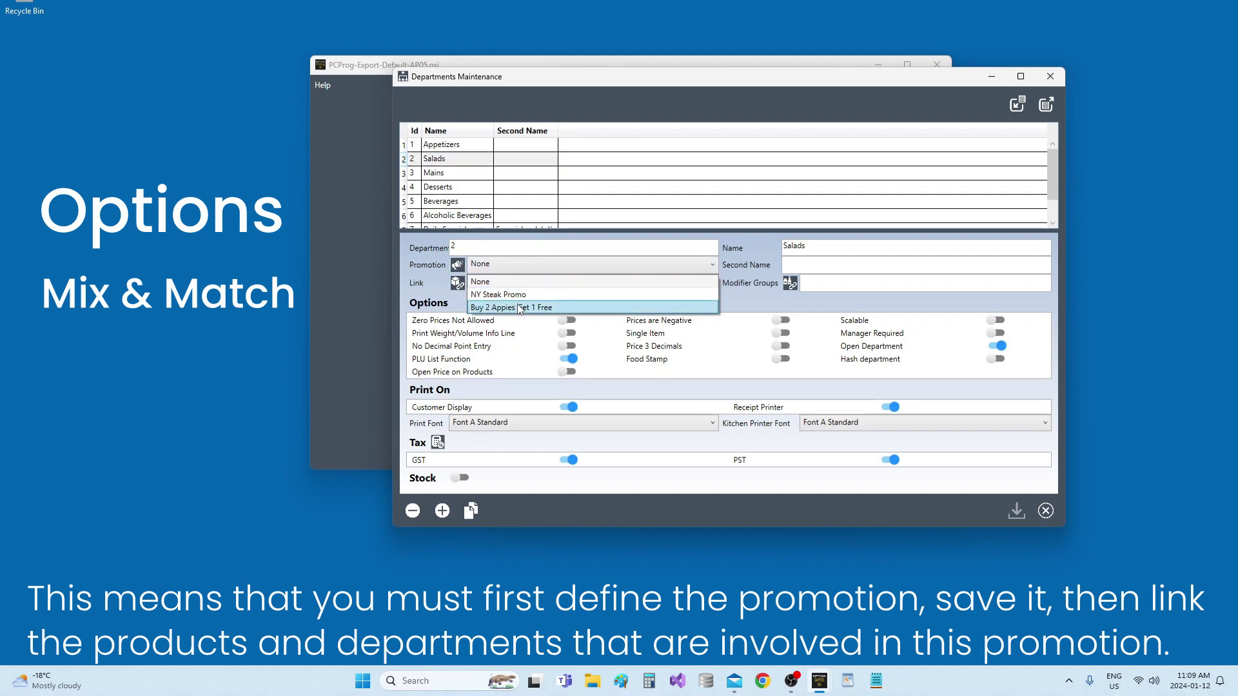
pyautogui.click(516, 296)
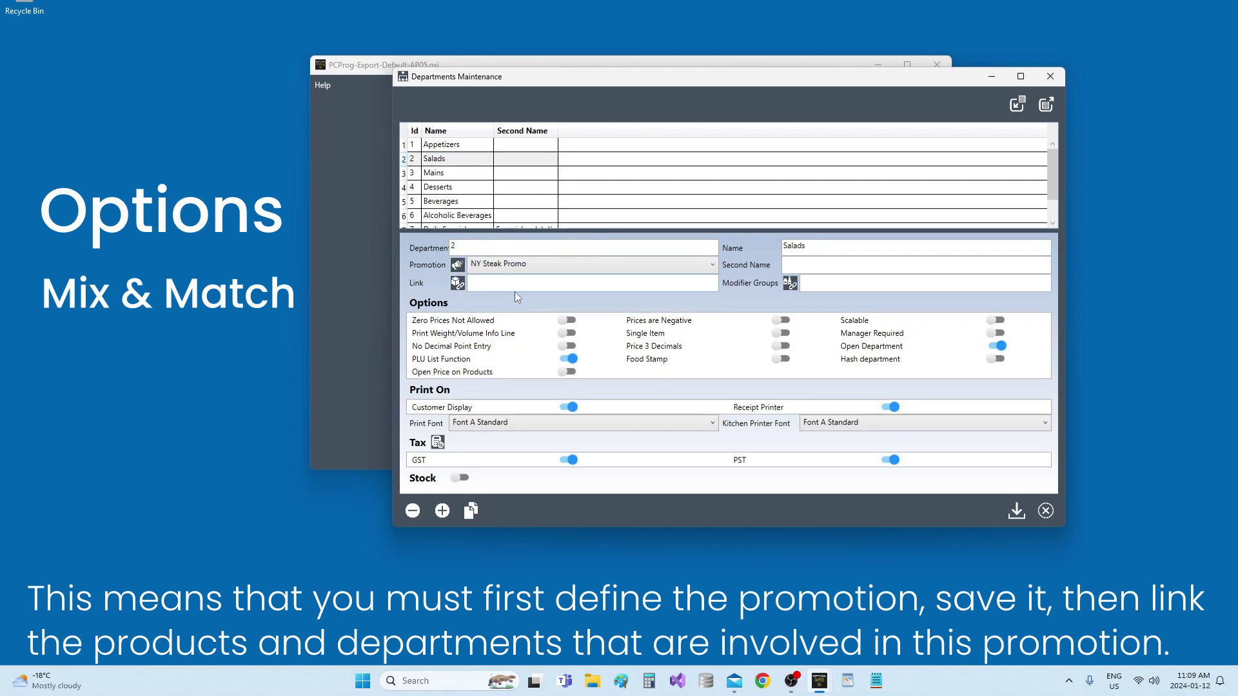
# Step: Assign the NY Steak Promo promotion to the Desserts department, save the departments and close their window
pyautogui.click(471, 192)
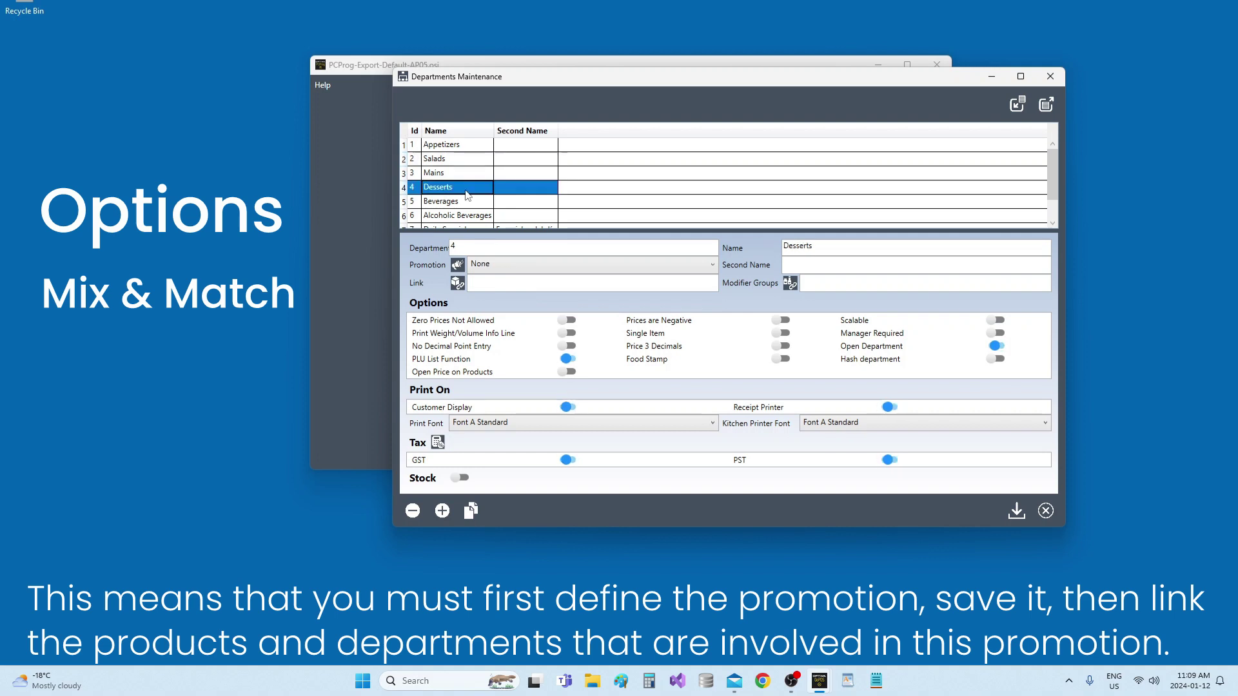
pyautogui.click(521, 274)
pyautogui.click(524, 300)
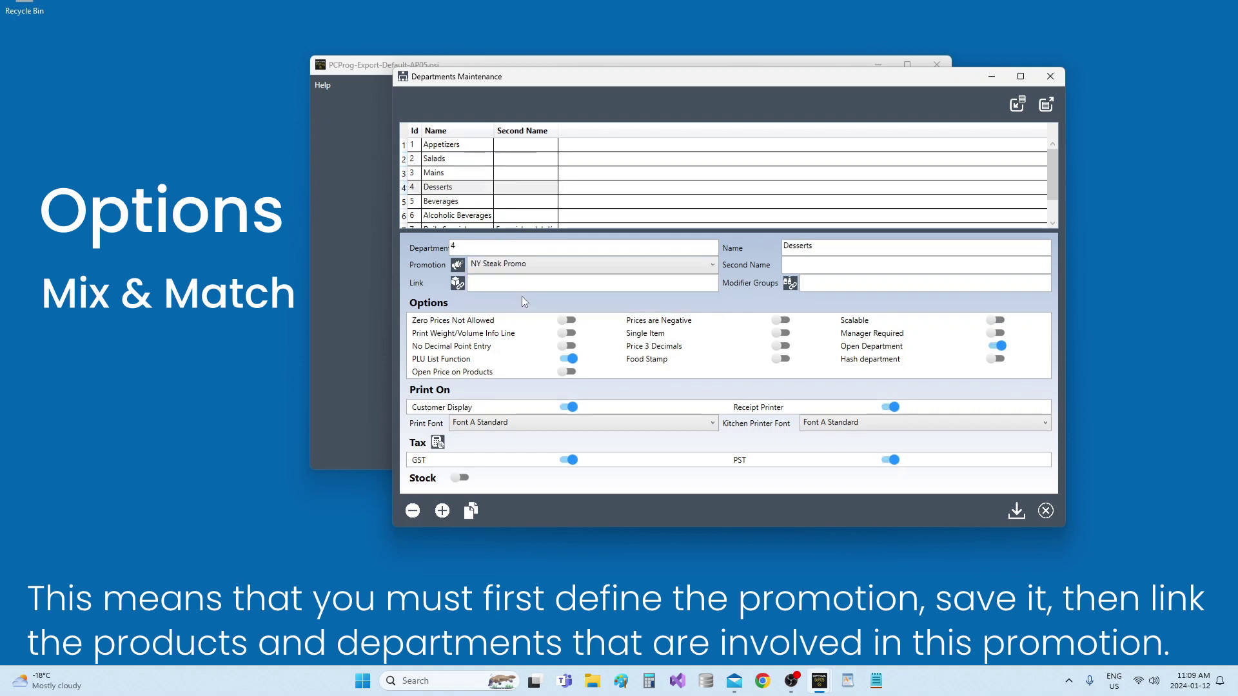
pyautogui.click(1017, 520)
pyautogui.click(1049, 77)
# Step: Open the NY Steak product record, check how its Promotion field is defined, and close the product windows
pyautogui.click(426, 341)
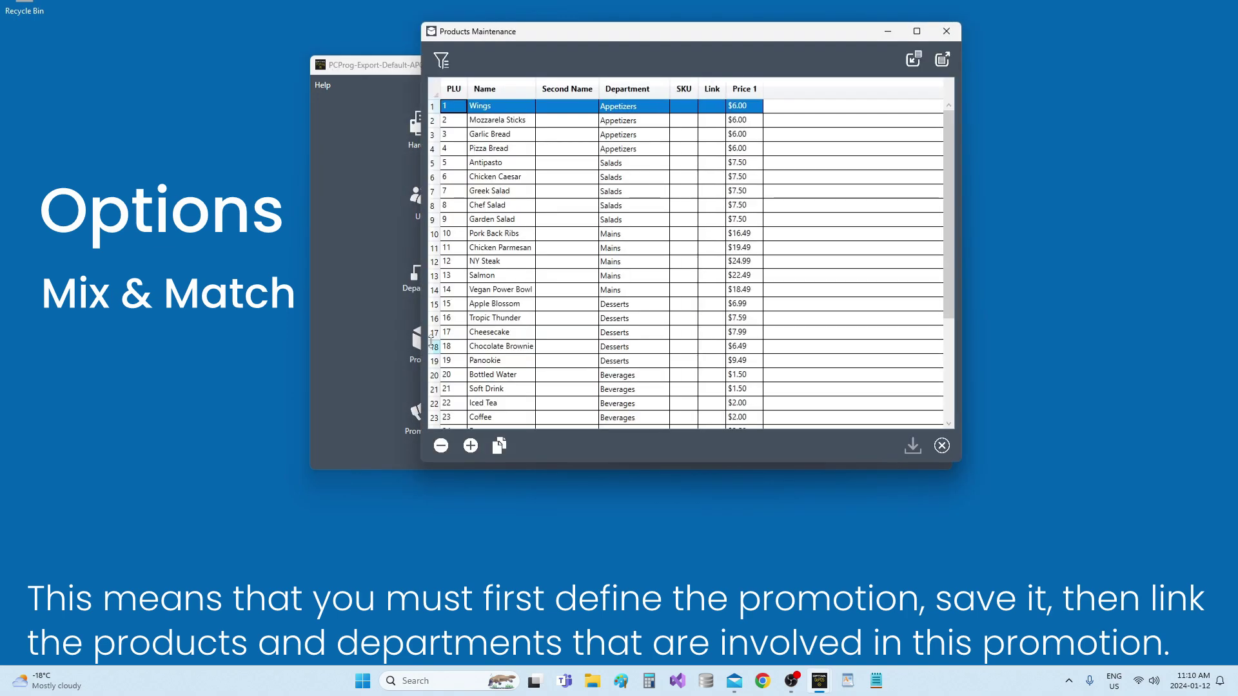
pyautogui.click(500, 262)
pyautogui.doubleClick(500, 262)
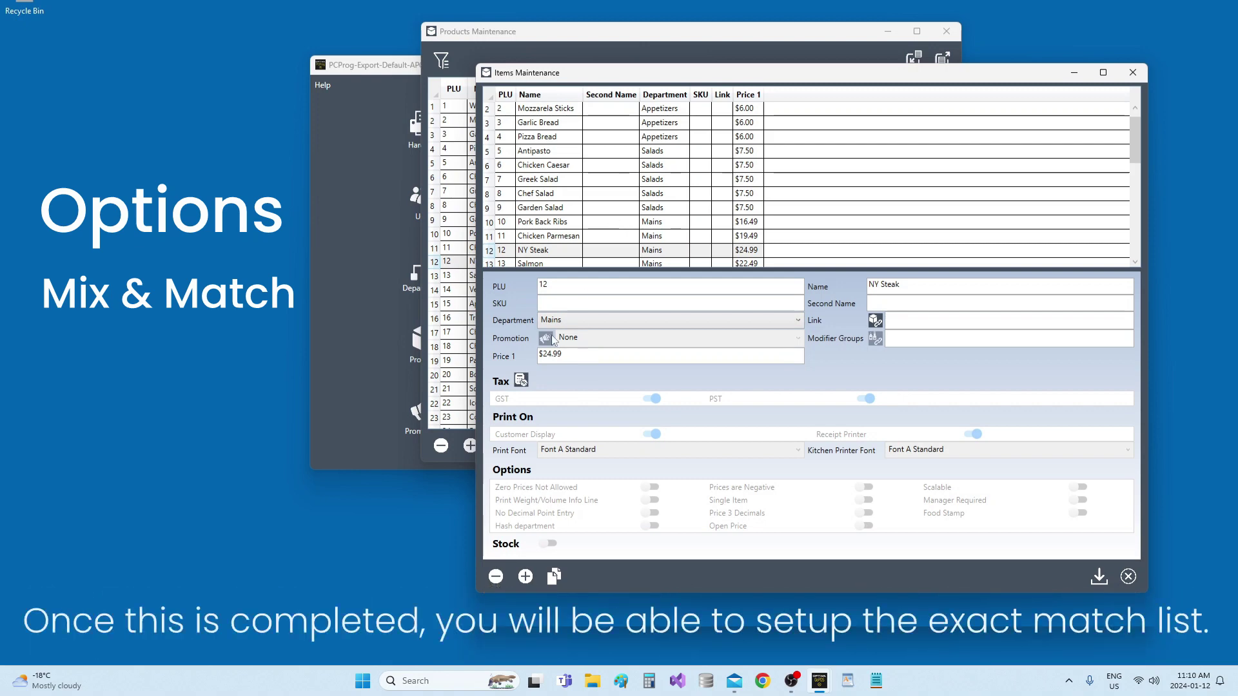
pyautogui.moveTo(516, 342)
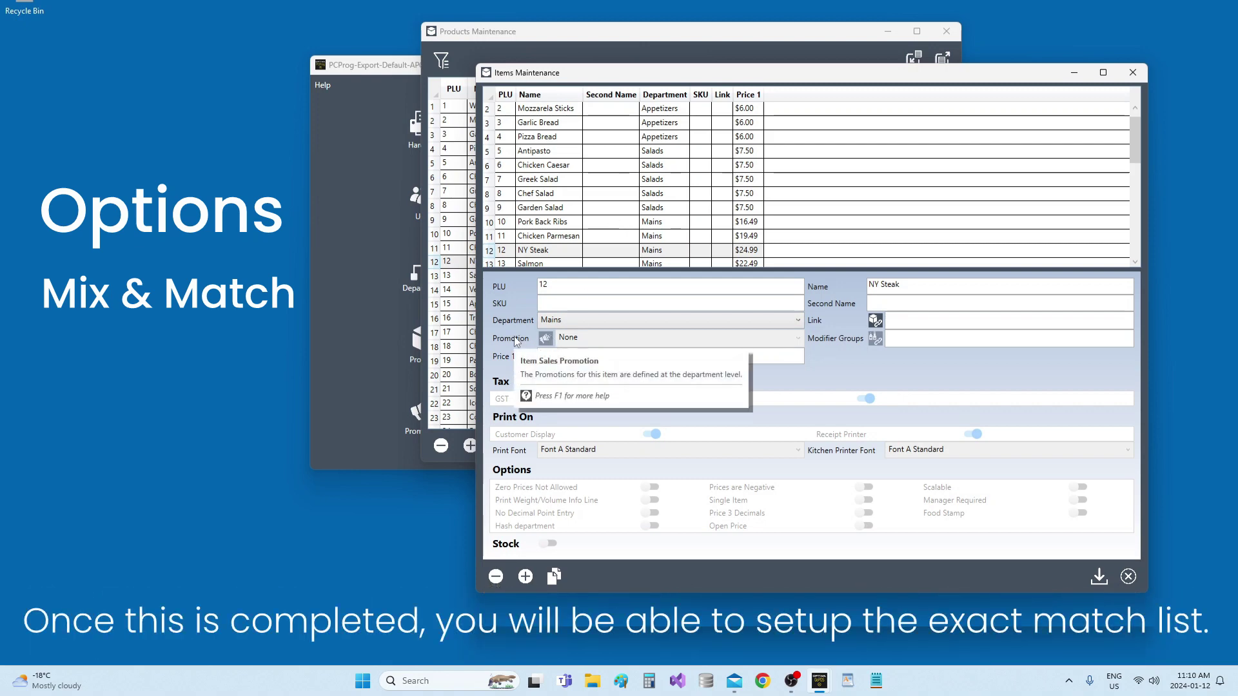
pyautogui.click(1133, 72)
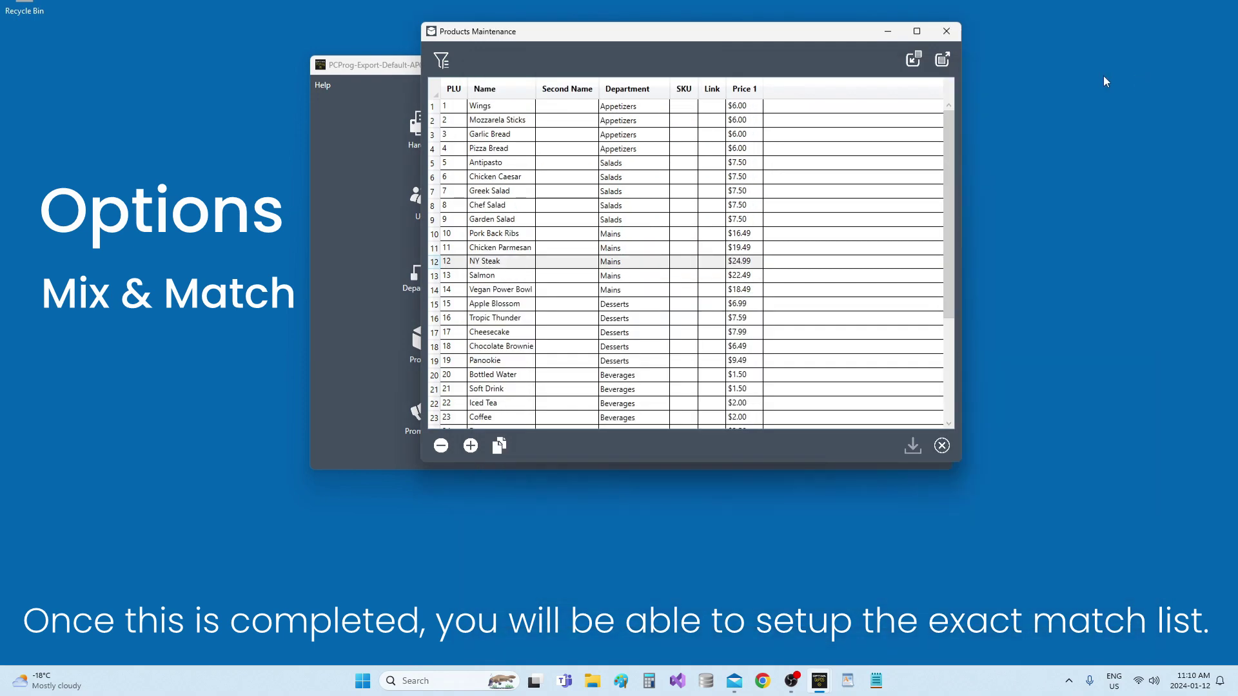
pyautogui.click(946, 34)
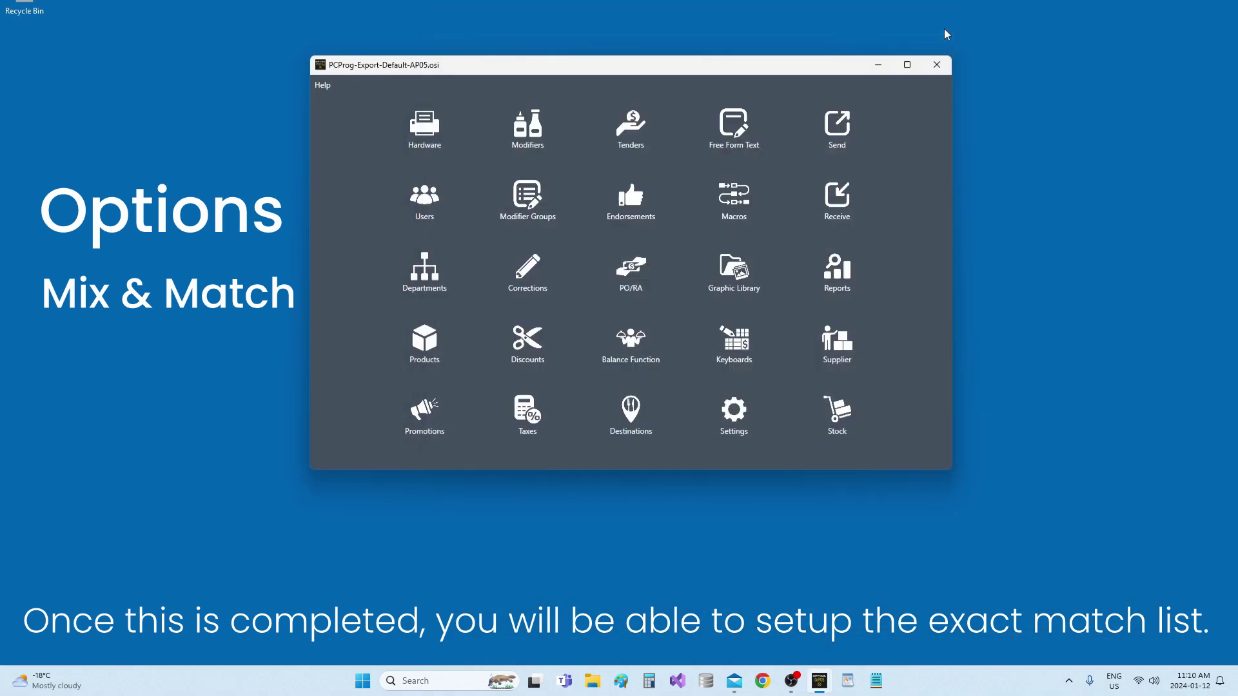
# Step: Enable Individual Promotions for Products in the Products settings group, save the settings and close the window
pyautogui.click(745, 411)
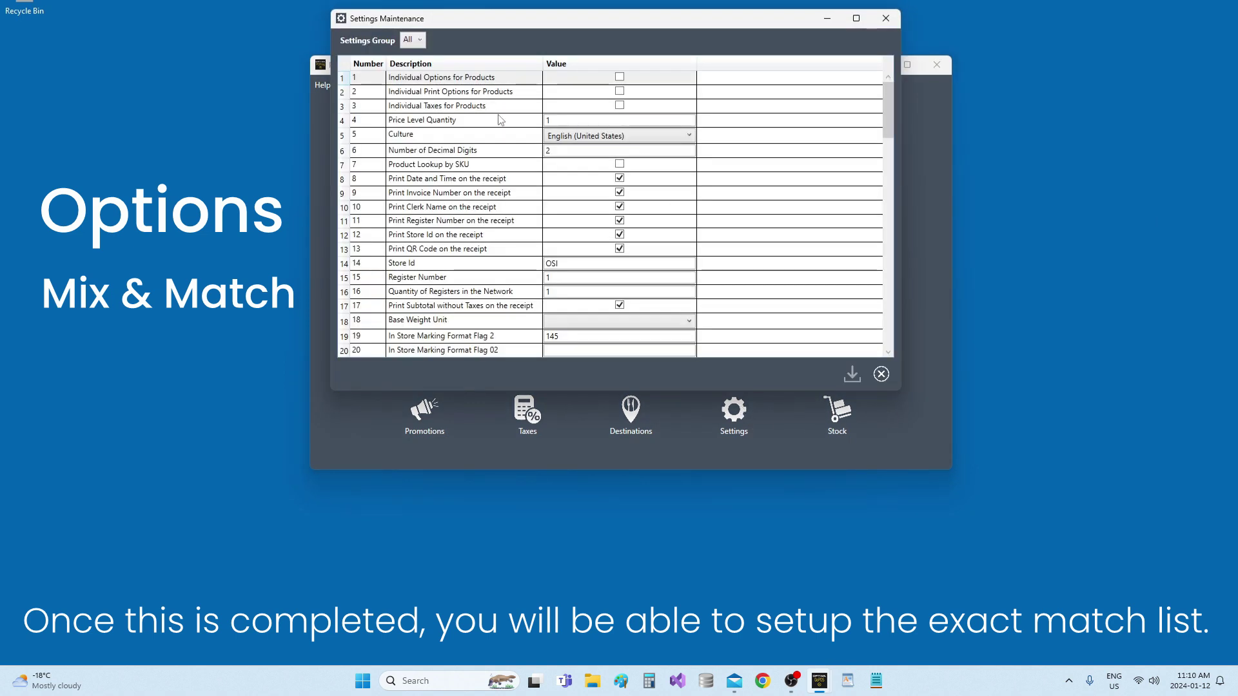
pyautogui.click(415, 40)
pyautogui.click(417, 84)
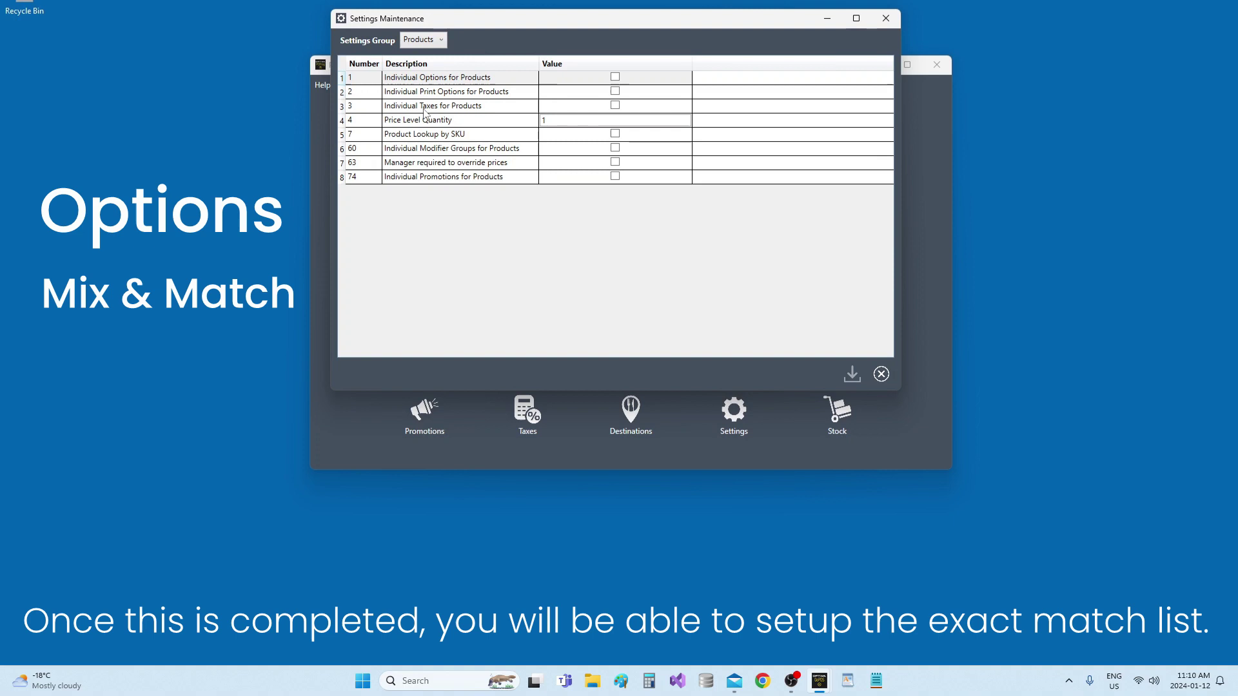
pyautogui.click(430, 179)
pyautogui.click(615, 176)
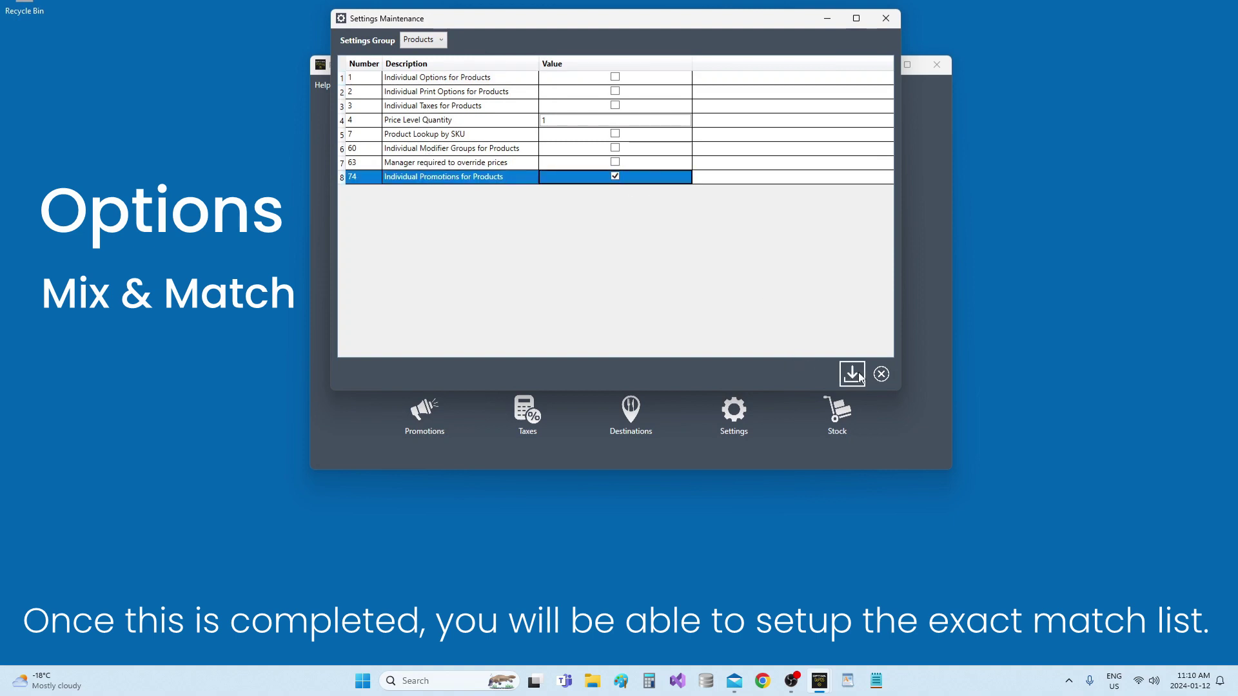
pyautogui.click(853, 374)
pyautogui.click(886, 23)
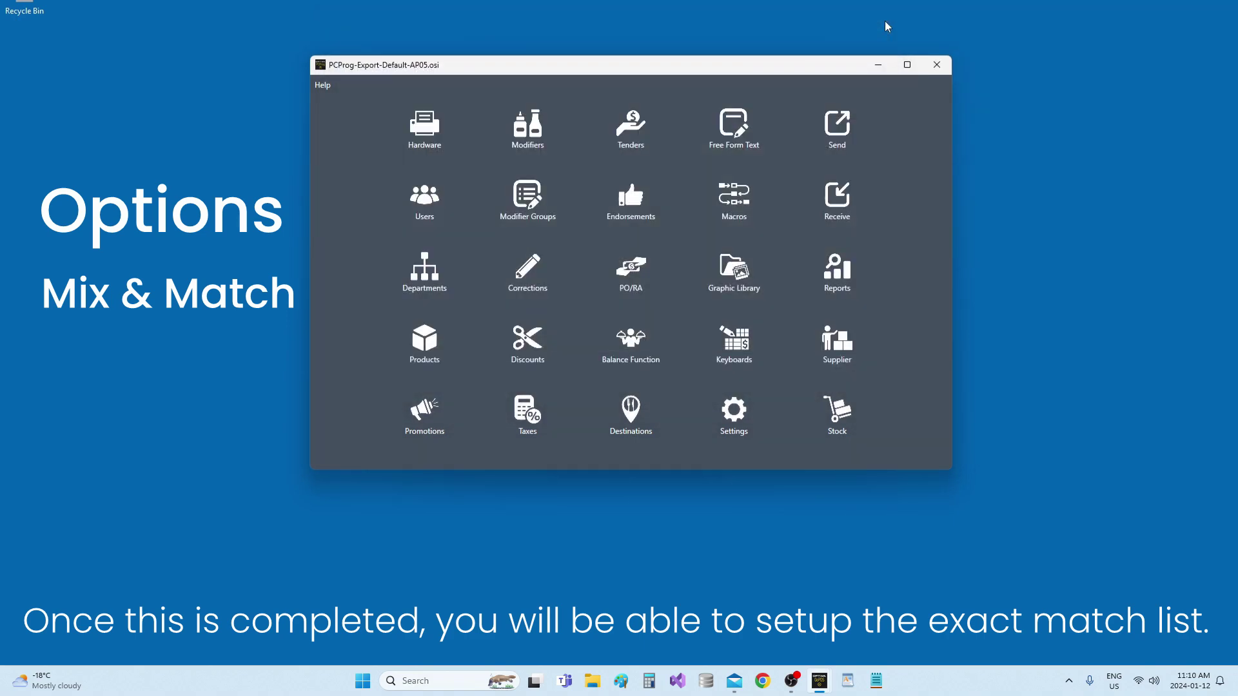
# Step: Assign the NY Steak Promo promotion to the NY Steak product, save the record and close the product windows
pyautogui.click(432, 353)
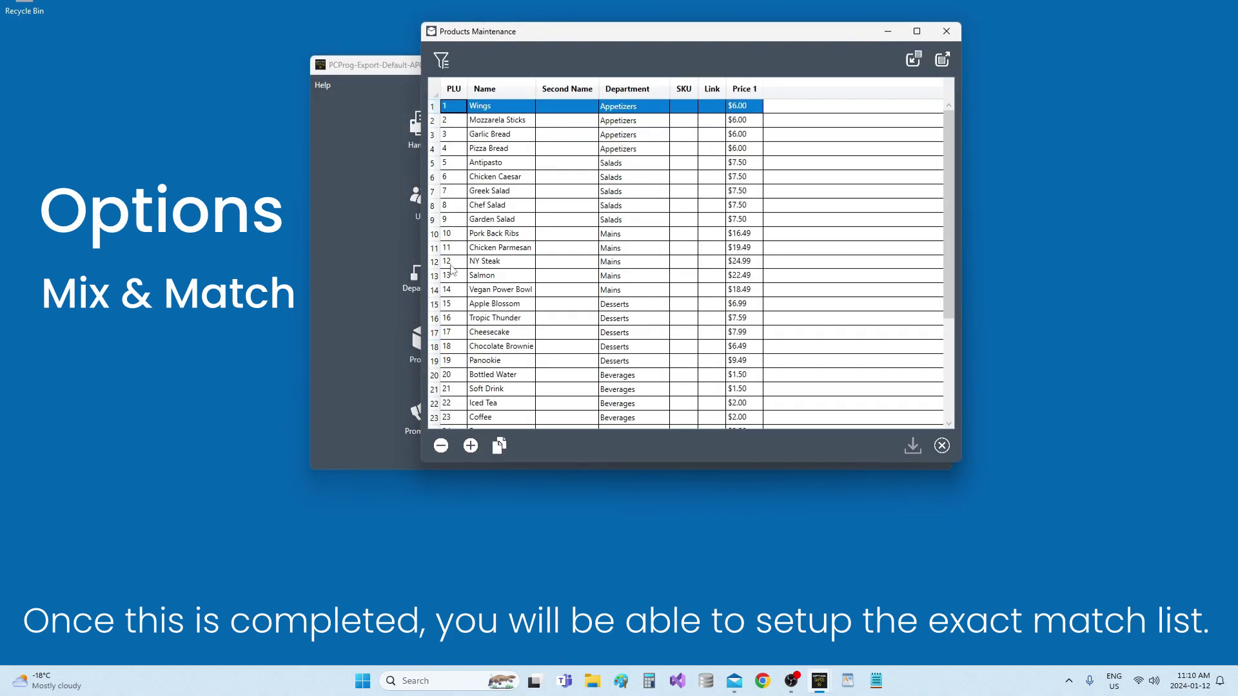
pyautogui.doubleClick(492, 263)
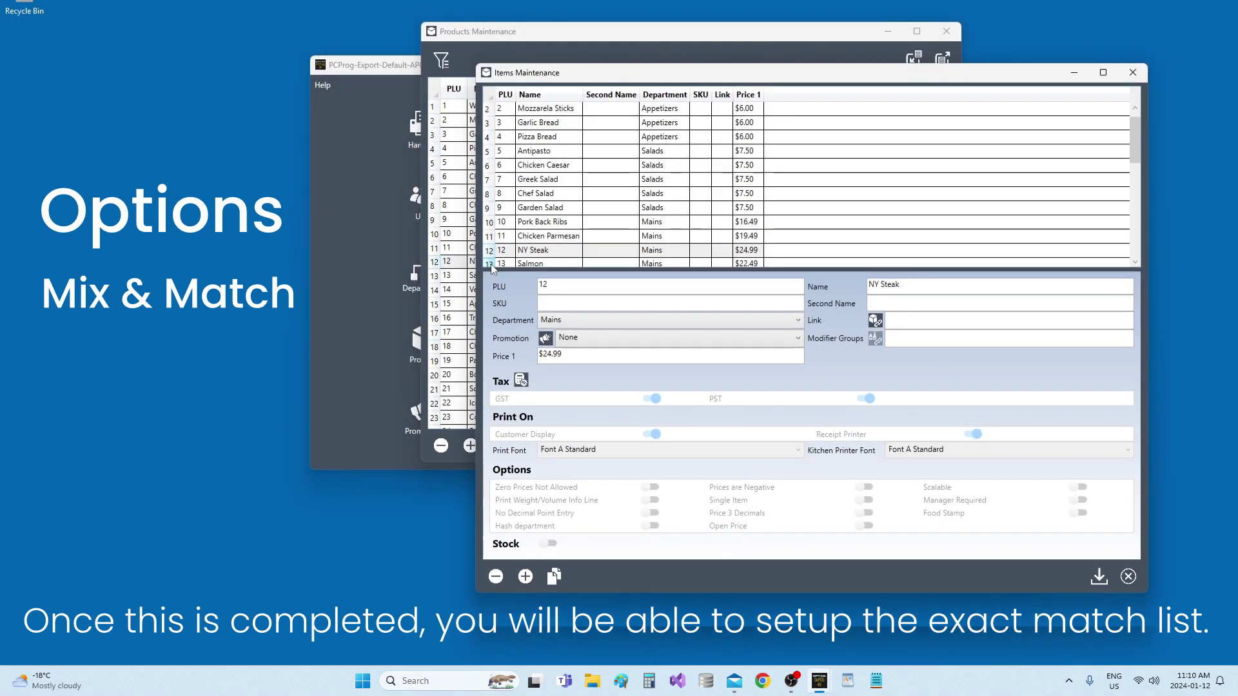
pyautogui.click(578, 341)
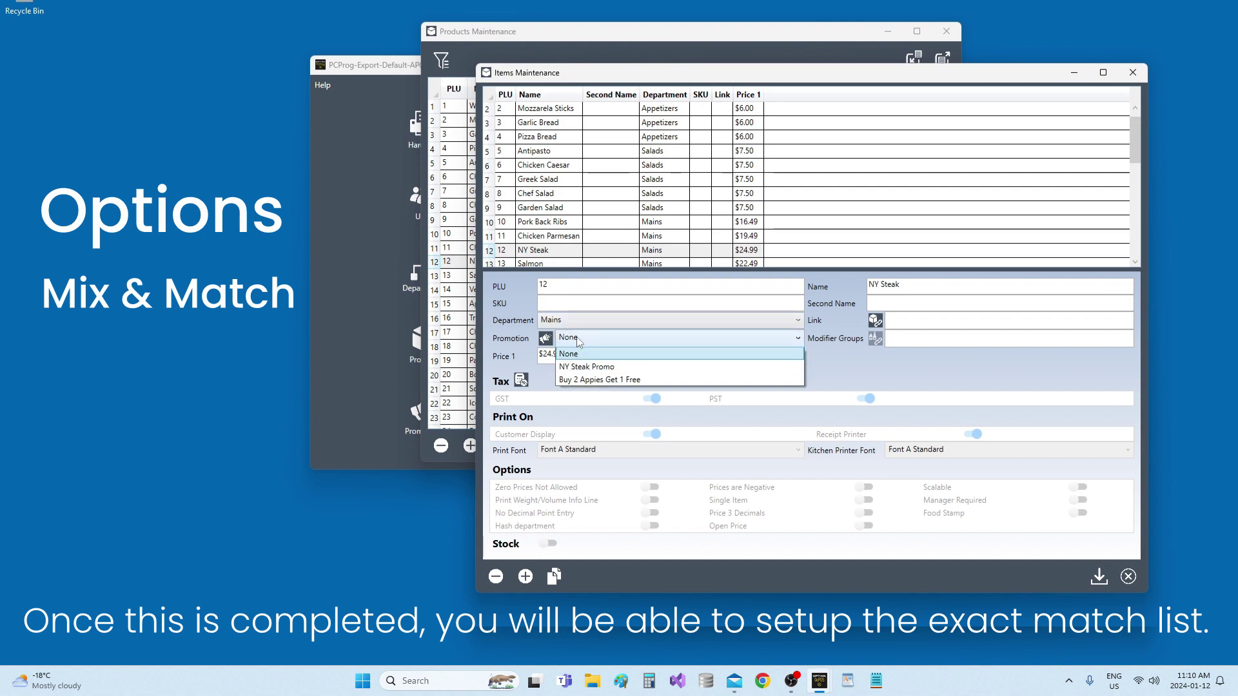
pyautogui.click(592, 369)
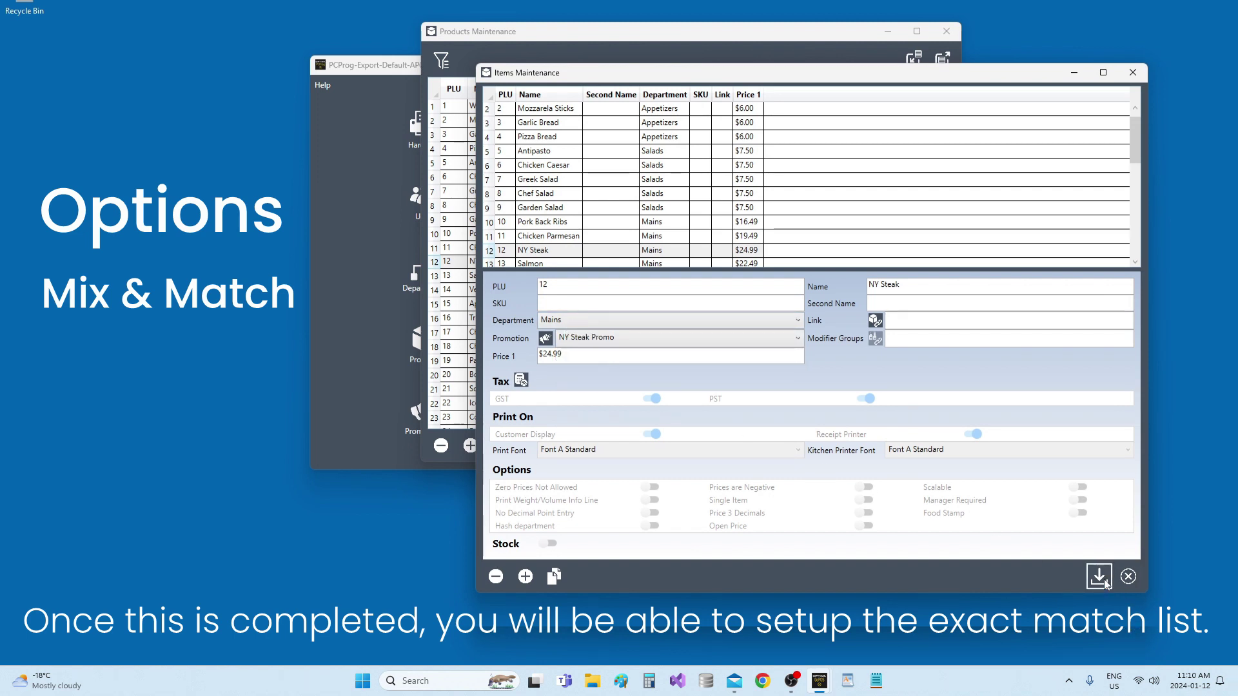
pyautogui.click(1132, 73)
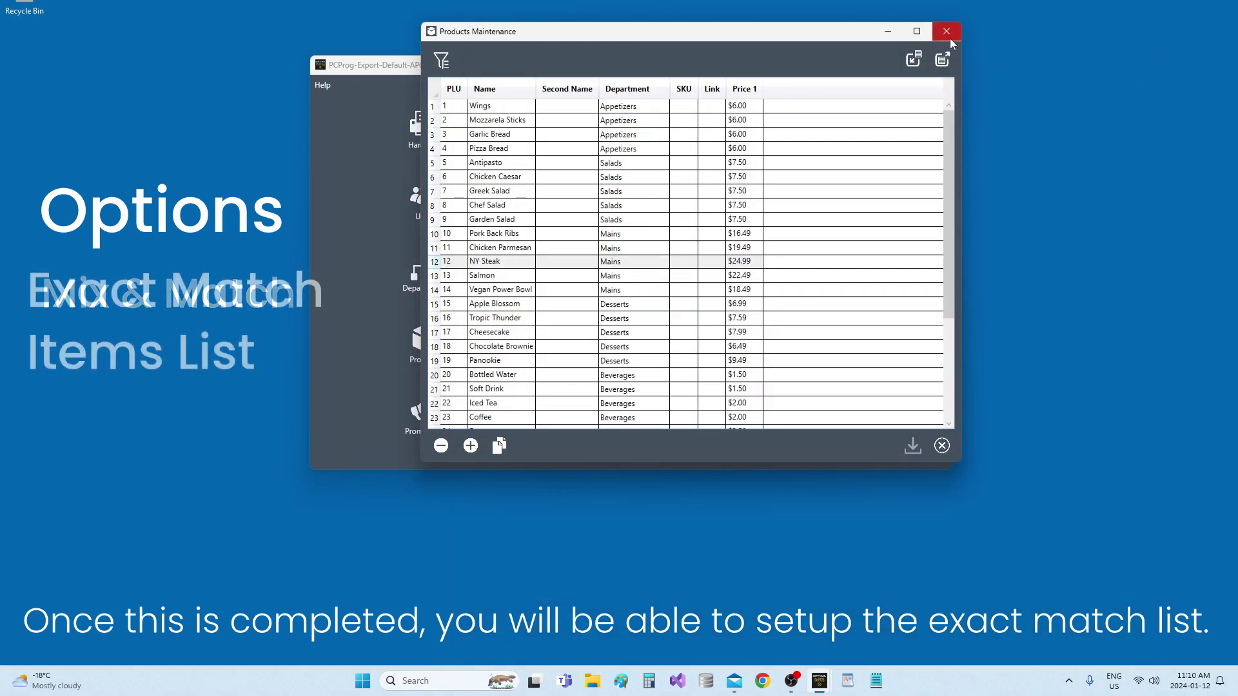
pyautogui.click(952, 36)
# Step: Open promotions maintenance, look up the products available for the NY Steak Promo's exact match list, and close the lookup
pyautogui.click(425, 409)
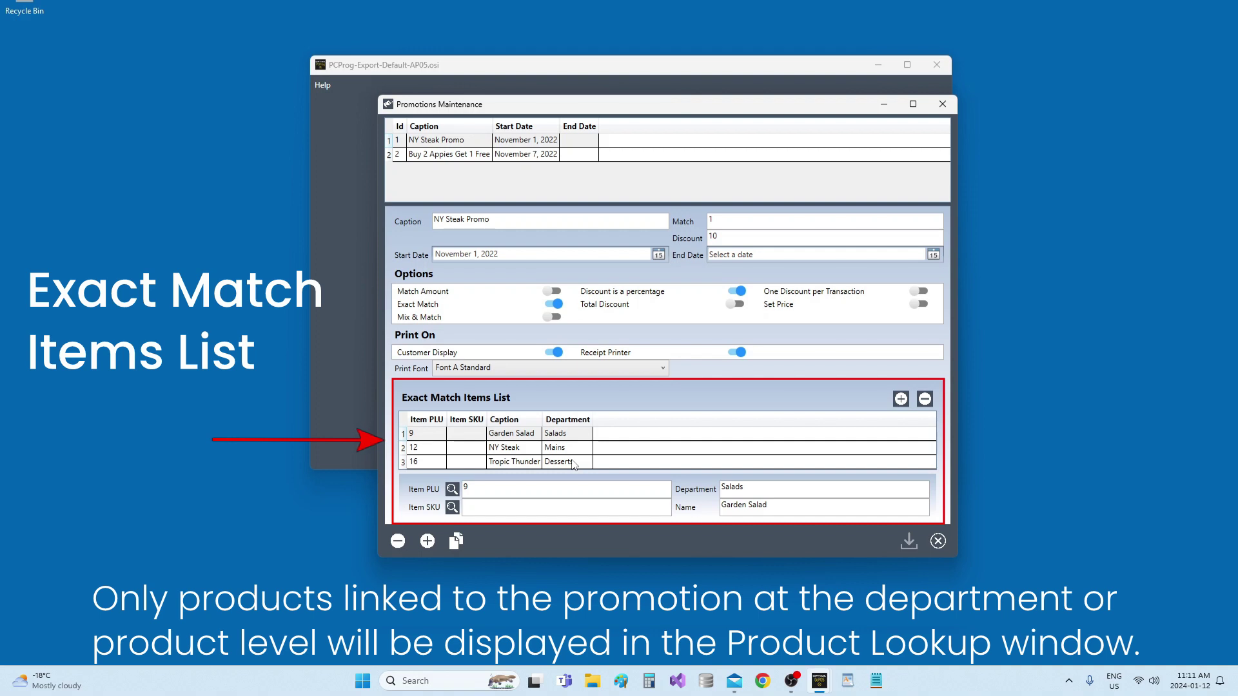
pyautogui.click(452, 490)
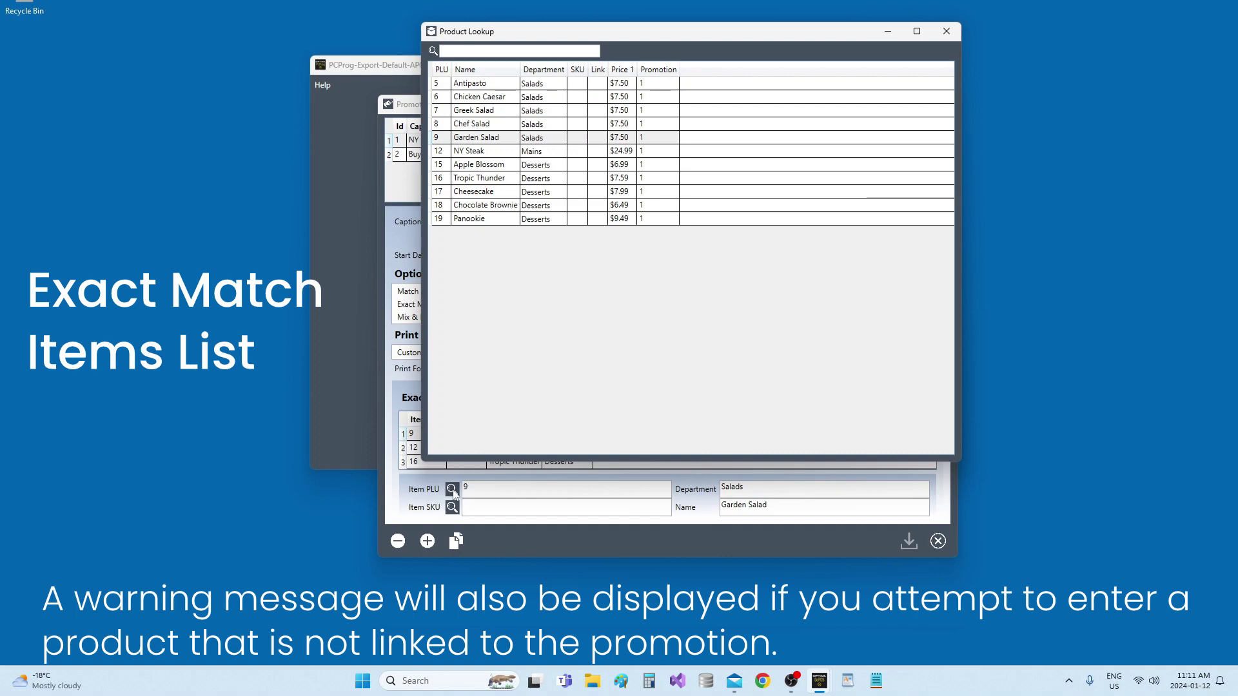
pyautogui.click(947, 31)
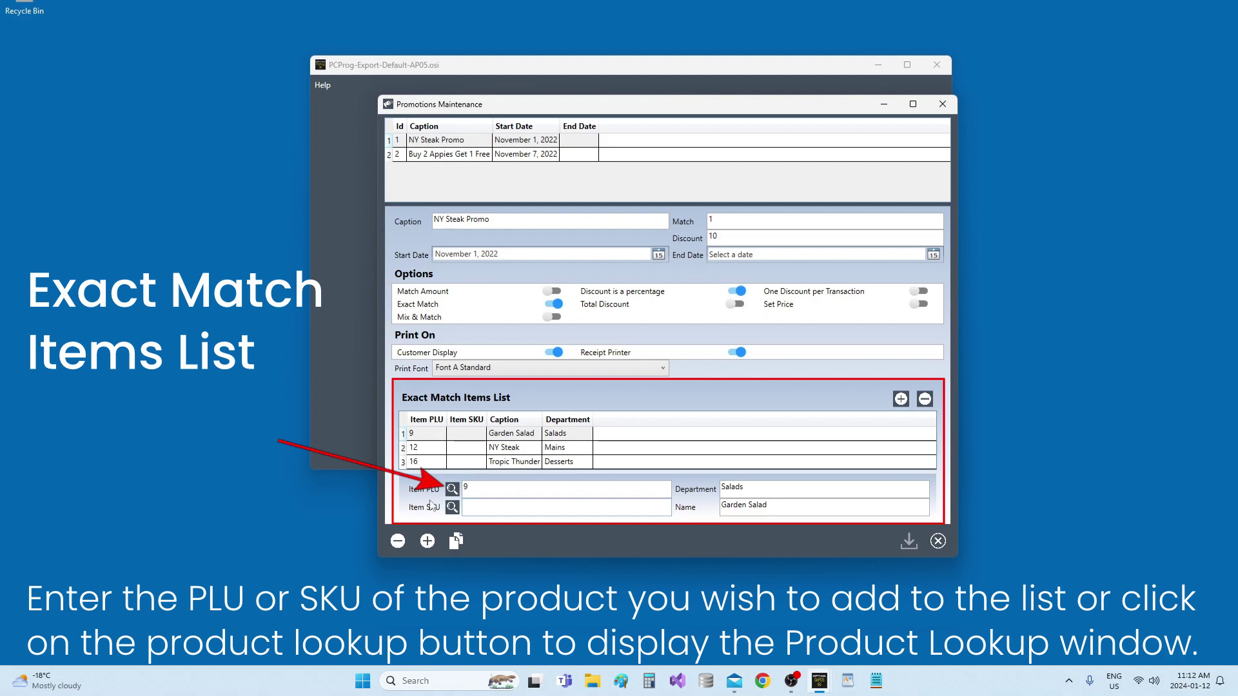
# Step: Reopen the item PLU product lookup, go through the NY Steak, Salads and Desserts entries linked to the promotion, and close it
pyautogui.click(452, 490)
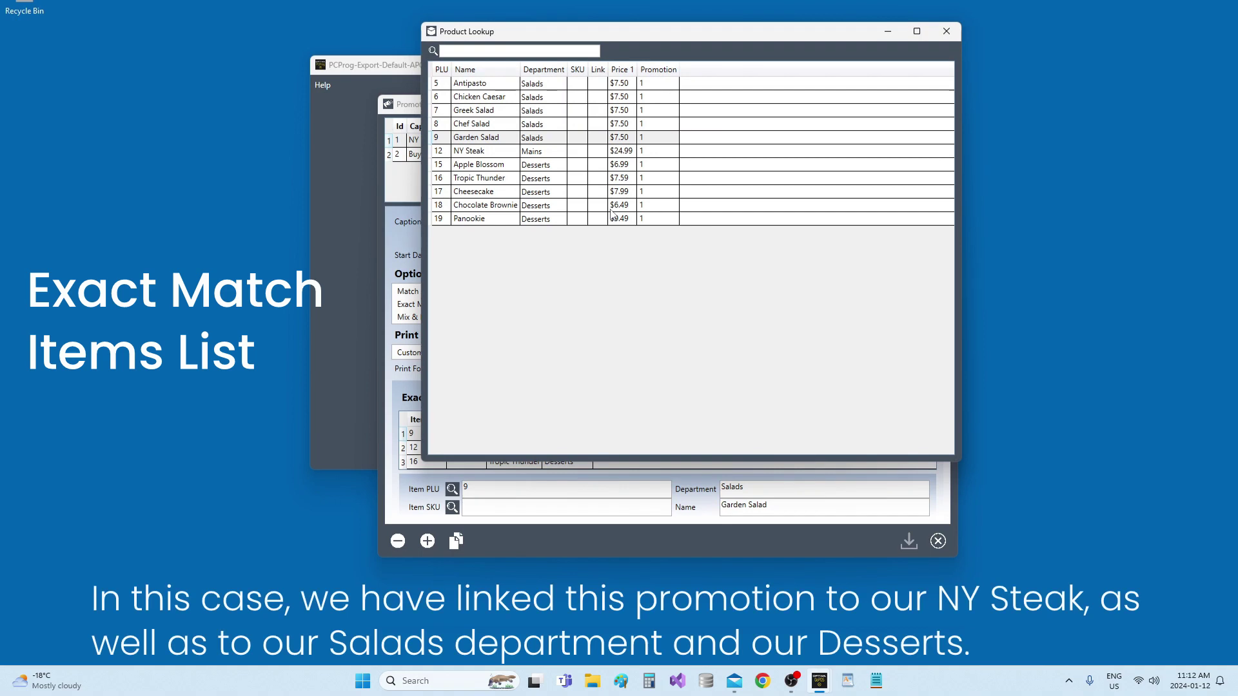
pyautogui.click(484, 156)
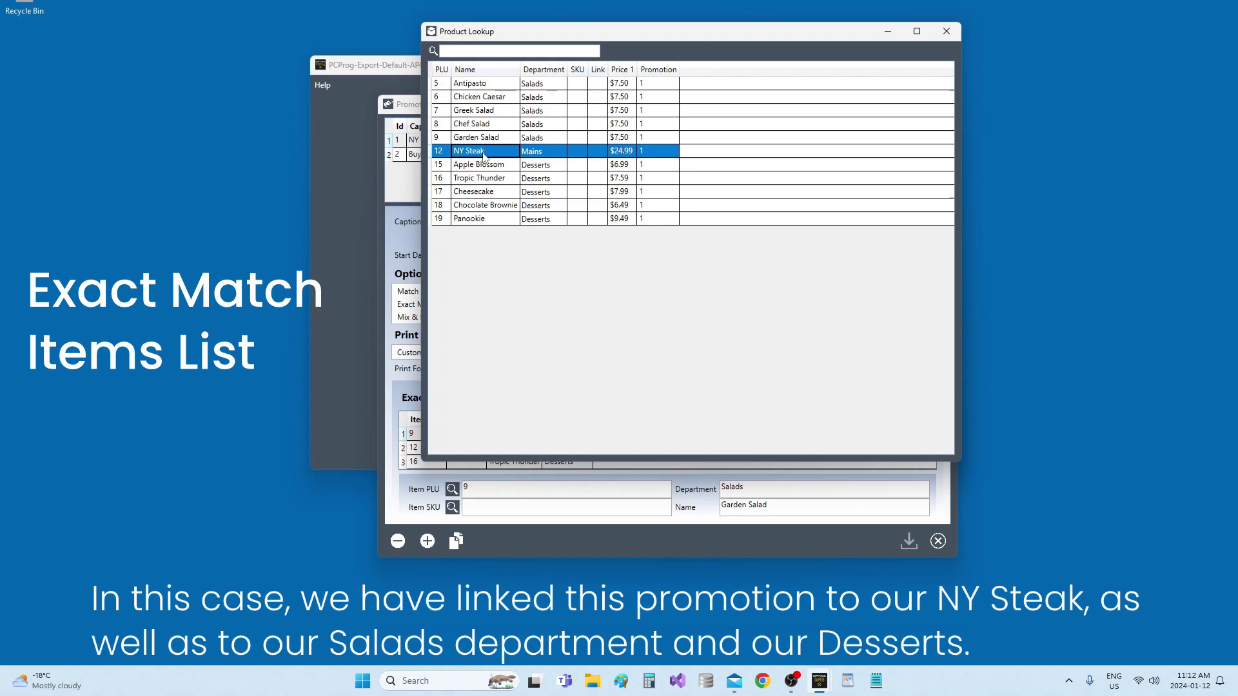
pyautogui.click(540, 84)
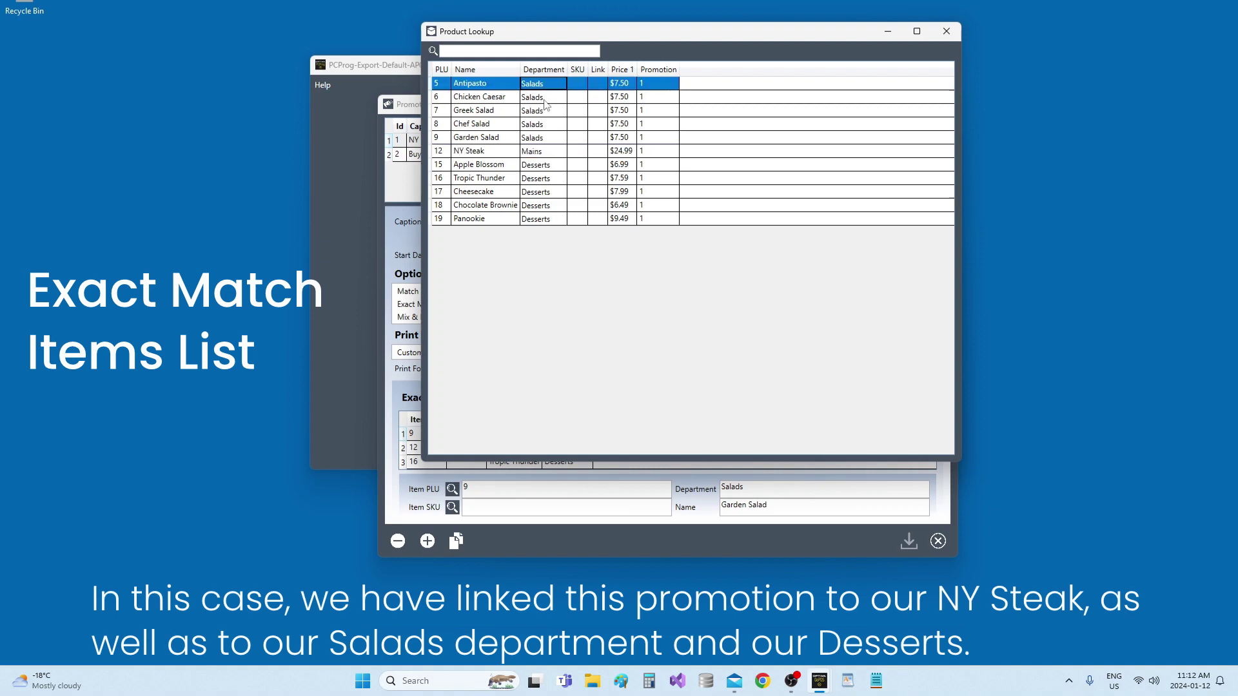
pyautogui.click(546, 101)
pyautogui.click(549, 115)
pyautogui.click(550, 124)
pyautogui.click(554, 138)
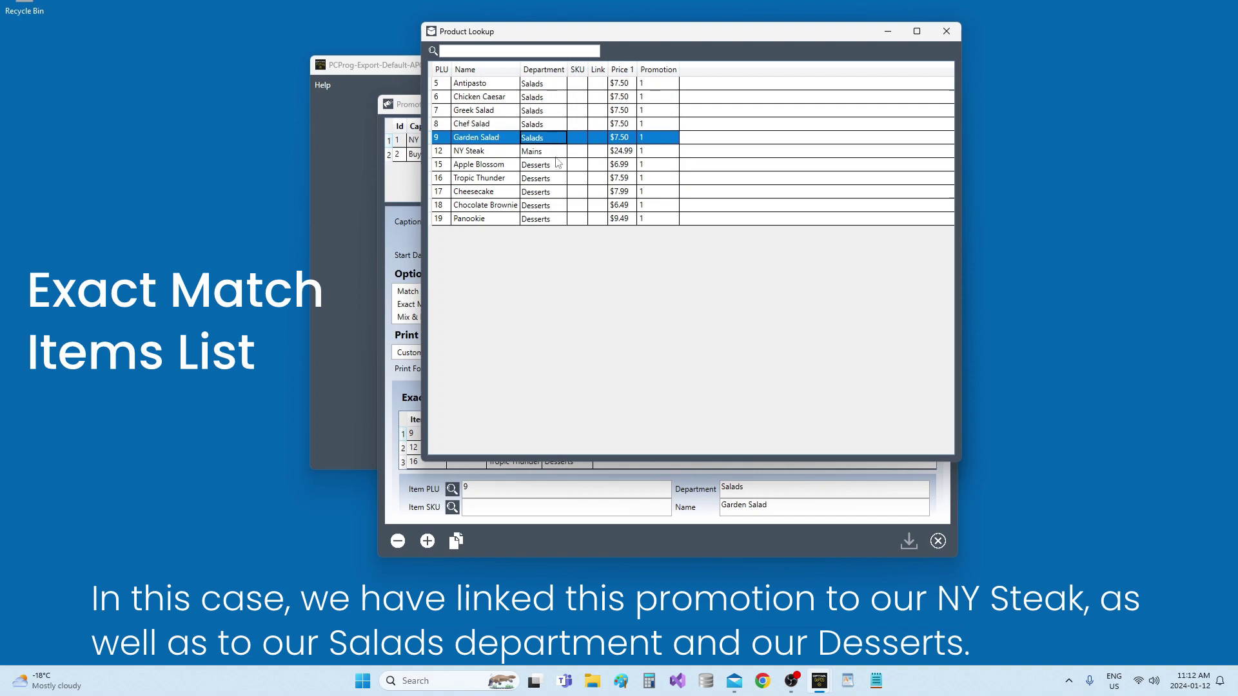
pyautogui.click(565, 167)
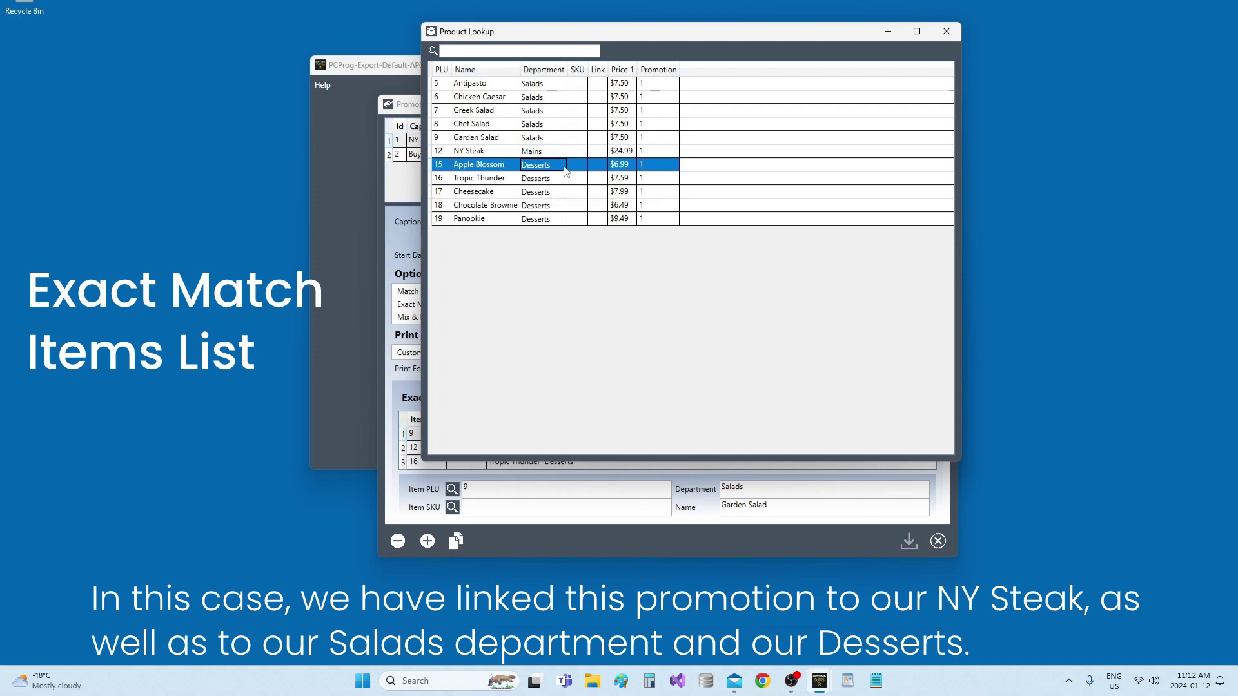
pyautogui.click(563, 179)
pyautogui.click(564, 193)
pyautogui.click(564, 206)
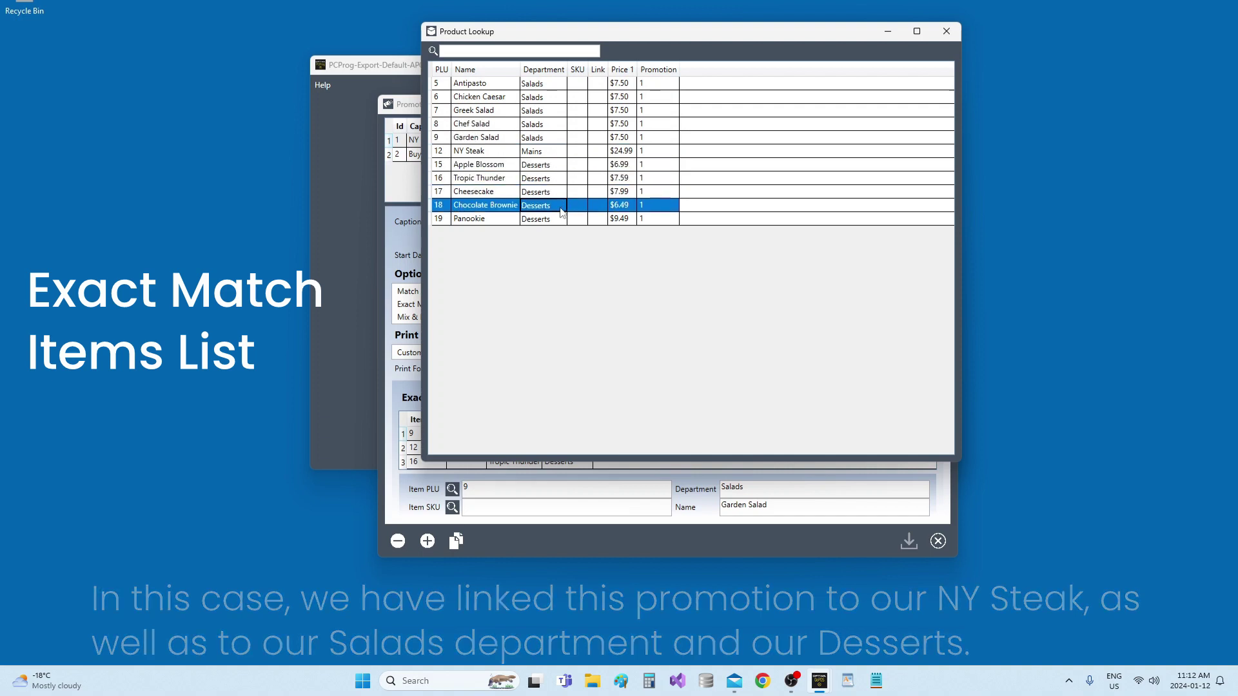
pyautogui.click(561, 219)
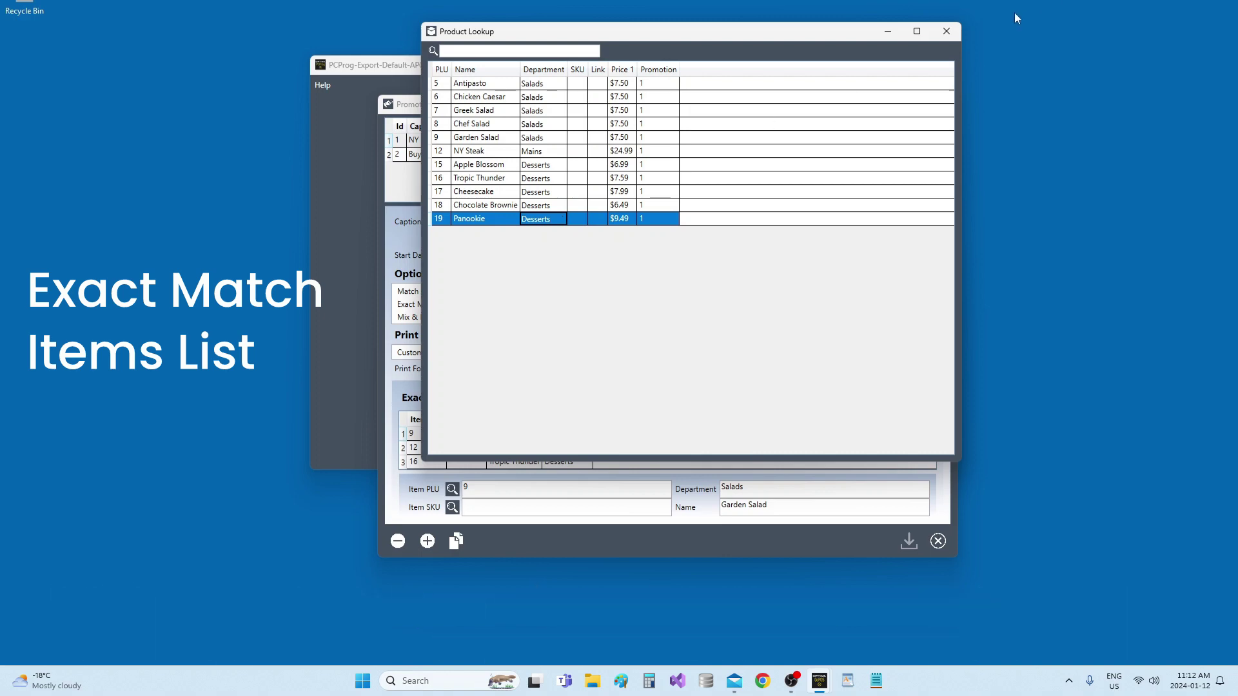
pyautogui.click(957, 33)
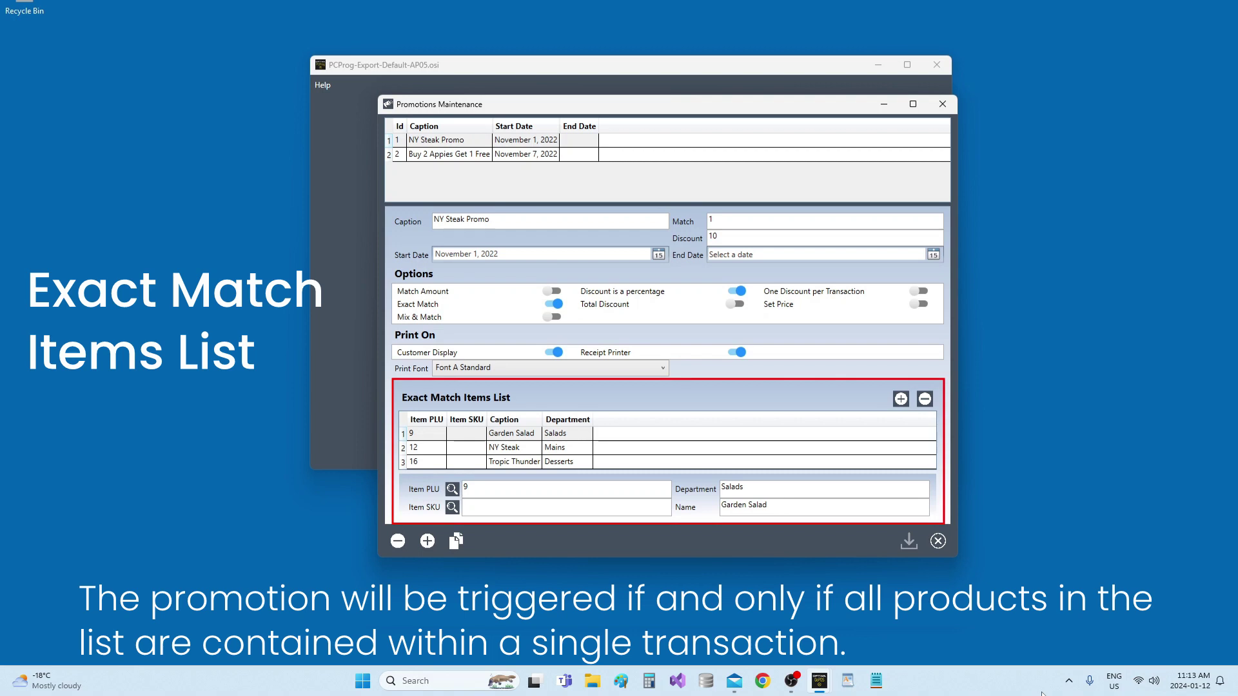